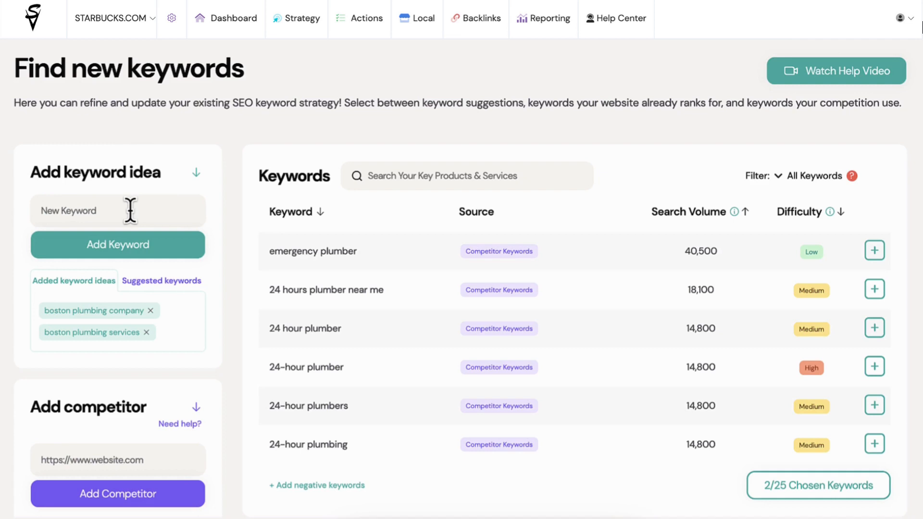
- Add the suggested keyword "plumber boston" to the keyword ideas
{"action": "left_click", "coordinate": [146, 281]}
{"action": "left_click", "coordinate": [126, 378]}
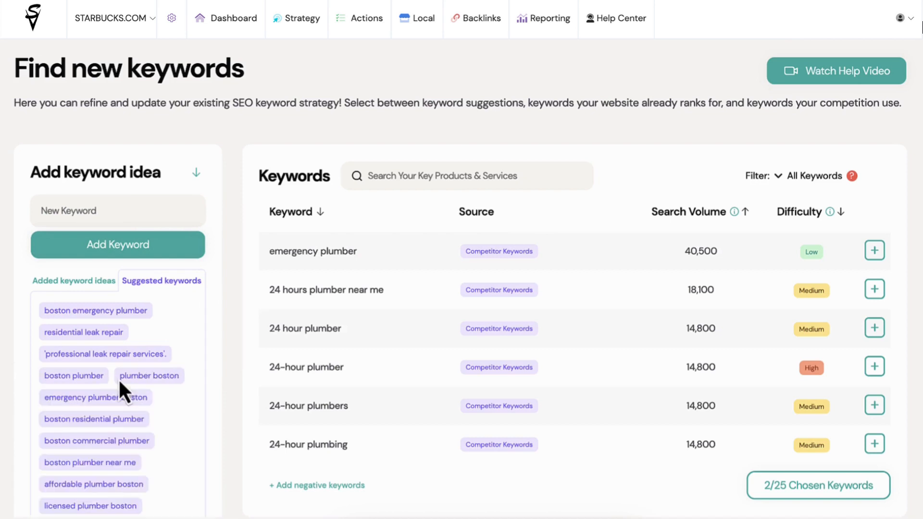
{"action": "scroll", "coordinate": [172, 442], "scroll_direction": "down", "scroll_amount": 3}
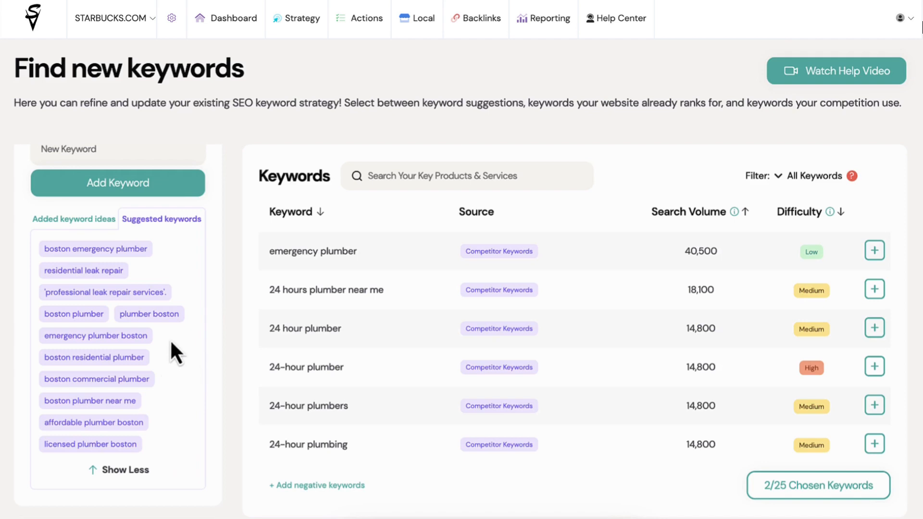
{"action": "left_click", "coordinate": [149, 315]}
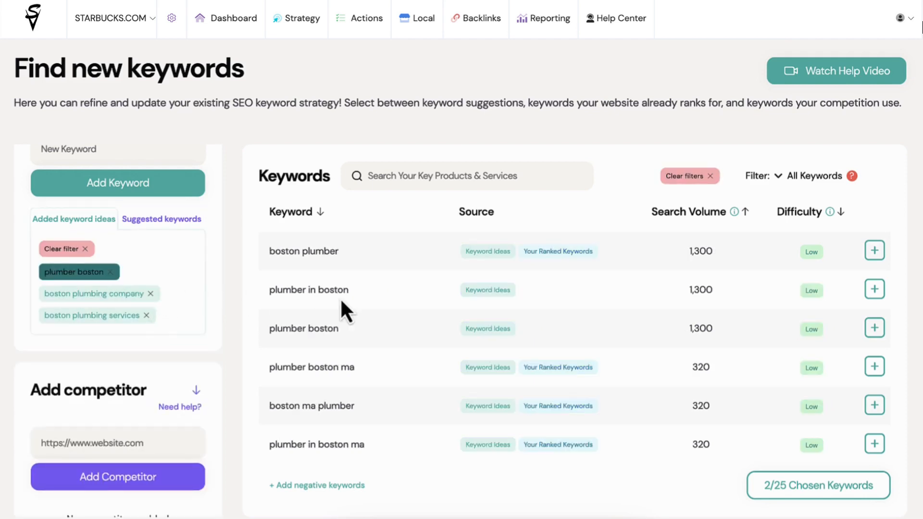
- Add "boston plumber" and "plumber boston ma" from the filtered keyword list to the chosen keywords
{"action": "scroll", "coordinate": [355, 305], "scroll_direction": "down", "scroll_amount": 1}
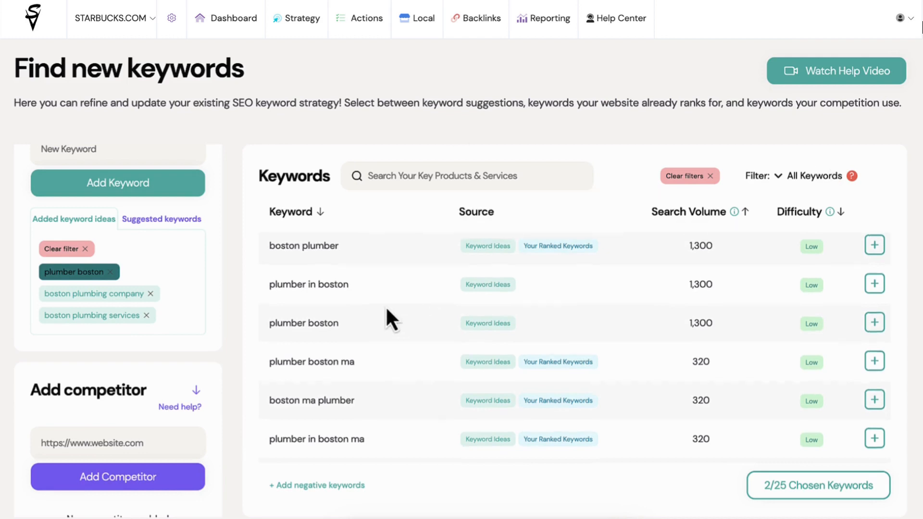
{"action": "scroll", "coordinate": [387, 311], "scroll_direction": "up", "scroll_amount": 1}
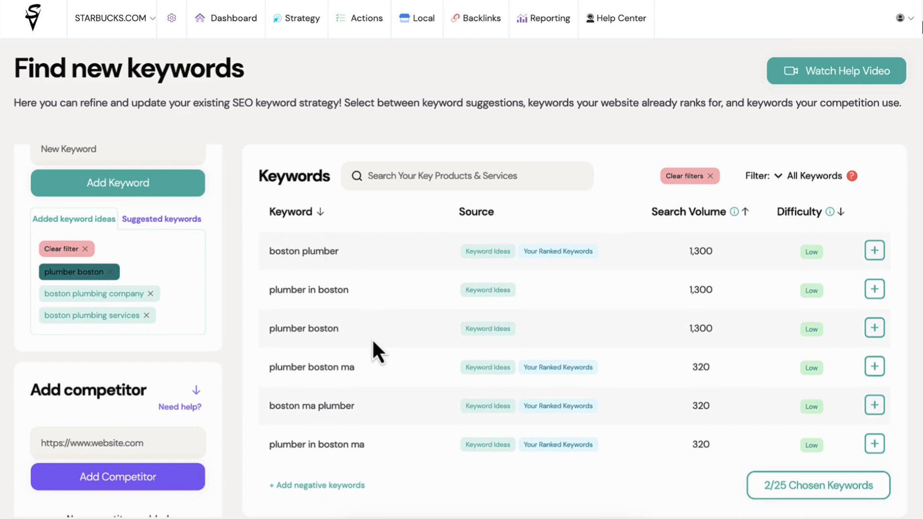
{"action": "scroll", "coordinate": [373, 342], "scroll_direction": "down", "scroll_amount": 3}
{"action": "scroll", "coordinate": [374, 342], "scroll_direction": "up", "scroll_amount": 3}
{"action": "left_click", "coordinate": [875, 251]}
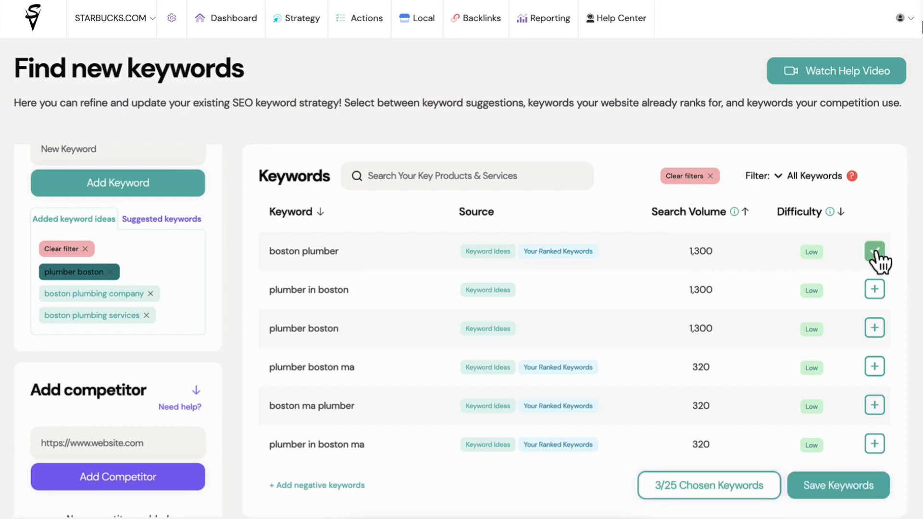
{"action": "scroll", "coordinate": [766, 317], "scroll_direction": "down", "scroll_amount": 2}
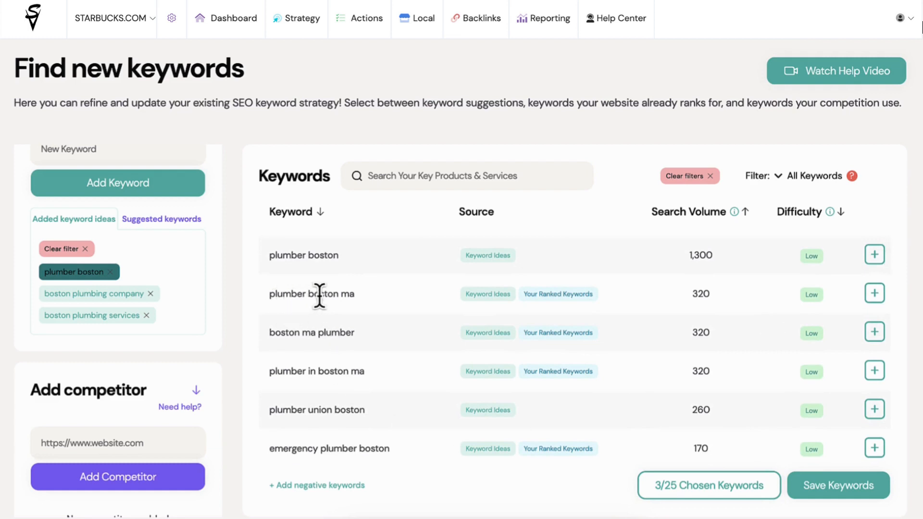
{"action": "left_click", "coordinate": [876, 302]}
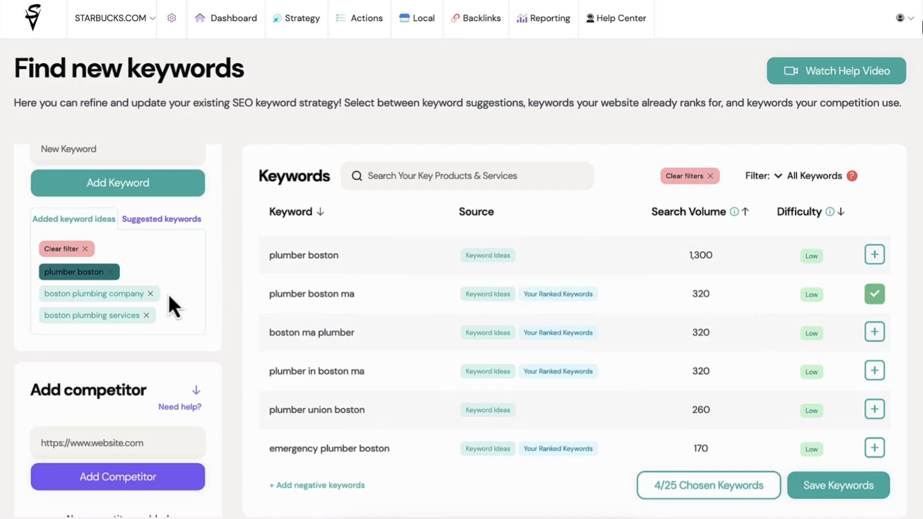
{"action": "scroll", "coordinate": [169, 271], "scroll_direction": "up", "scroll_amount": 1}
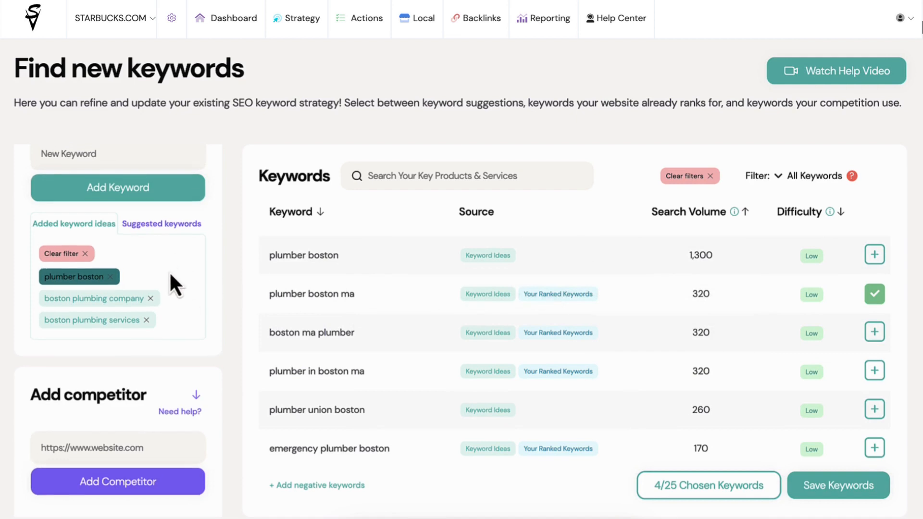
{"action": "left_click", "coordinate": [155, 262]}
{"action": "left_click", "coordinate": [63, 262]}
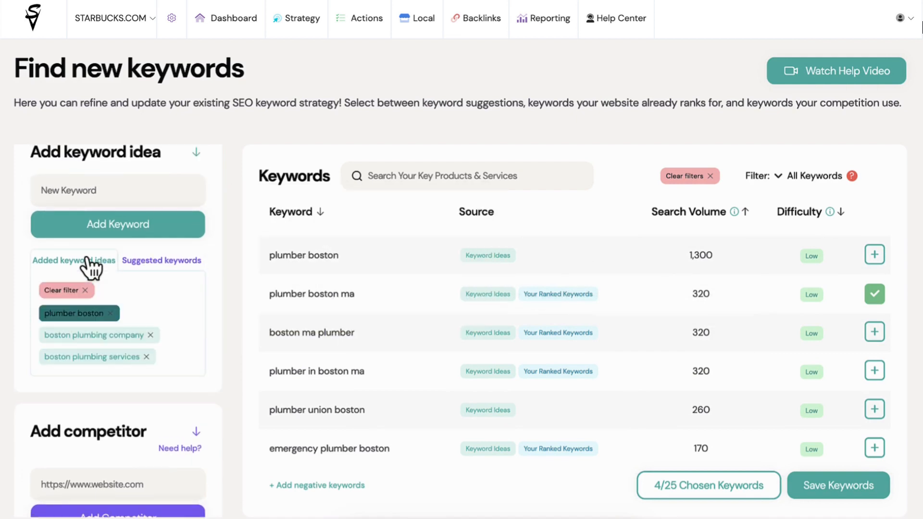
{"action": "left_click", "coordinate": [121, 190]}
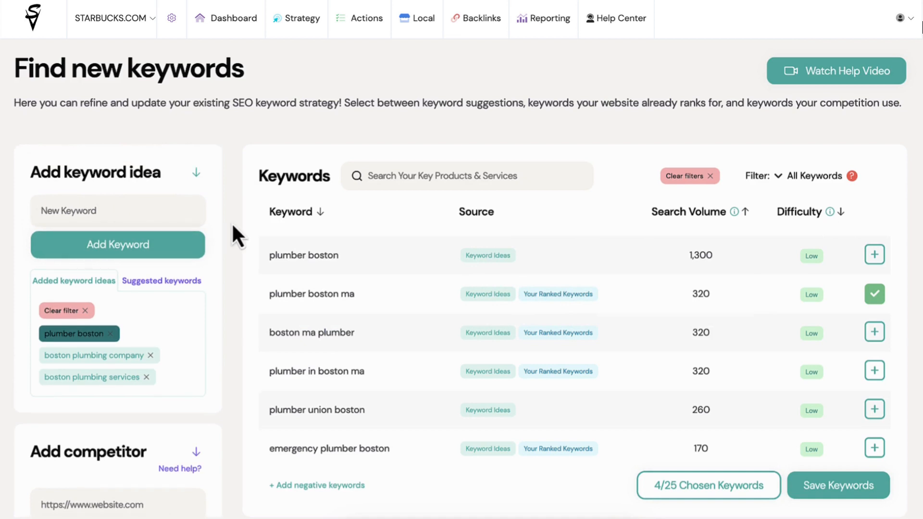
- Review the potential competitor suggestions and add bostonsplumber.com as a competitor
{"action": "scroll", "coordinate": [232, 222], "scroll_direction": "down", "scroll_amount": 3}
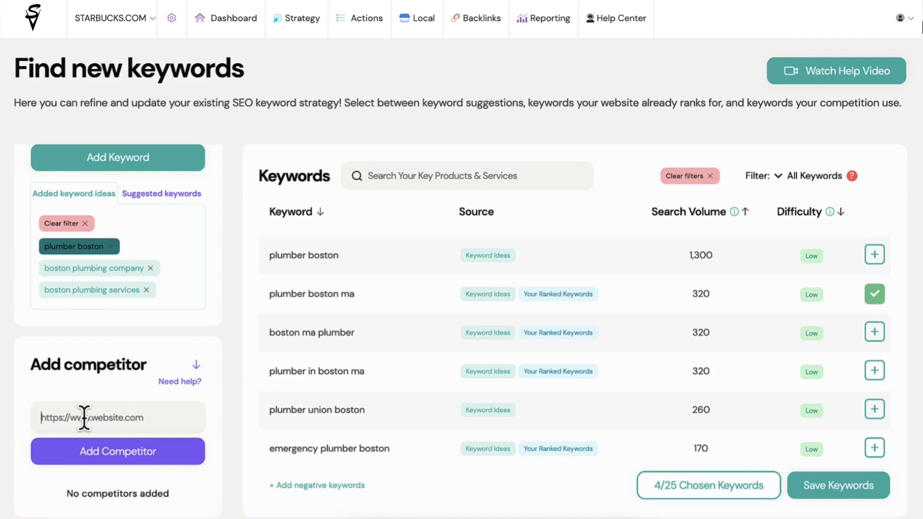
{"action": "left_click", "coordinate": [186, 382]}
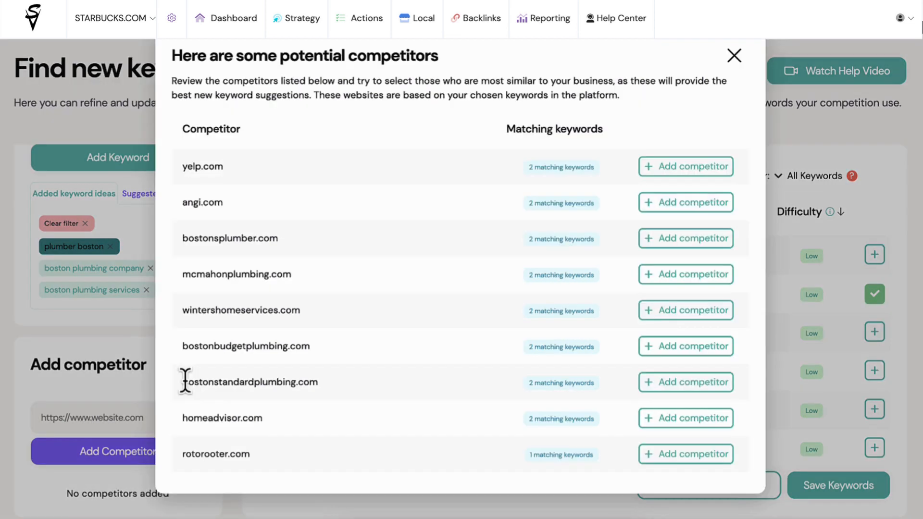
{"action": "scroll", "coordinate": [350, 367], "scroll_direction": "down", "scroll_amount": 1}
{"action": "scroll", "coordinate": [349, 358], "scroll_direction": "down", "scroll_amount": 1}
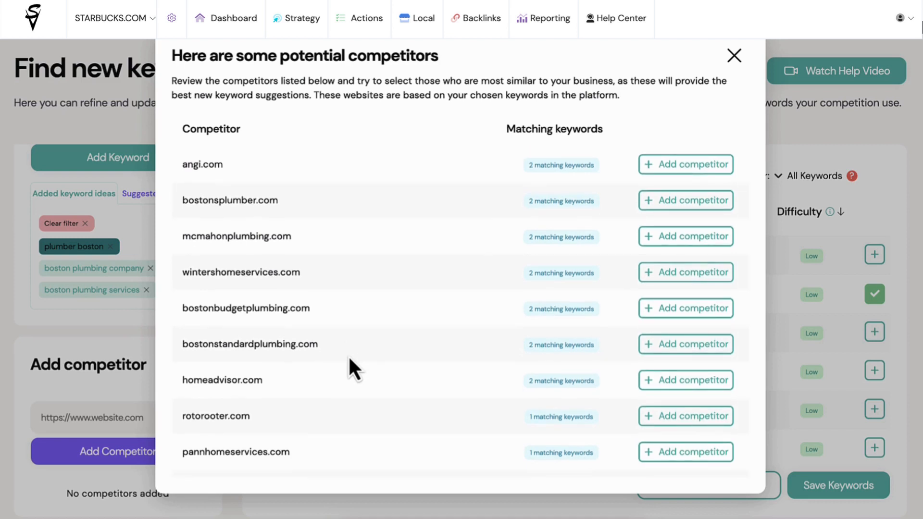
{"action": "scroll", "coordinate": [350, 359], "scroll_direction": "up", "scroll_amount": 1}
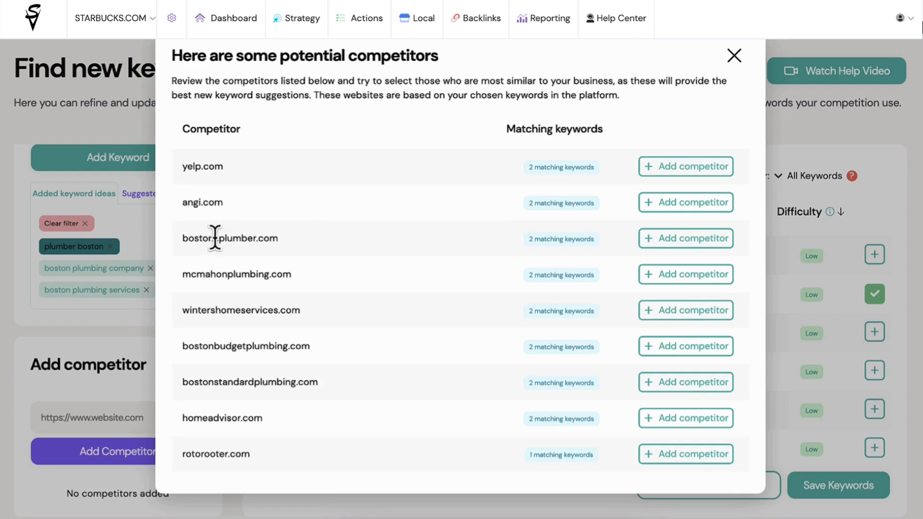
{"action": "left_click", "coordinate": [660, 236]}
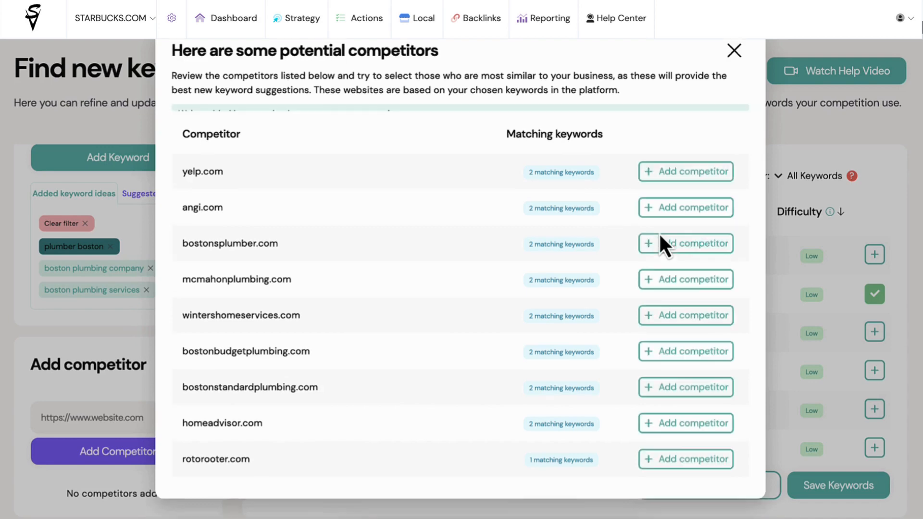
{"action": "left_click", "coordinate": [735, 44]}
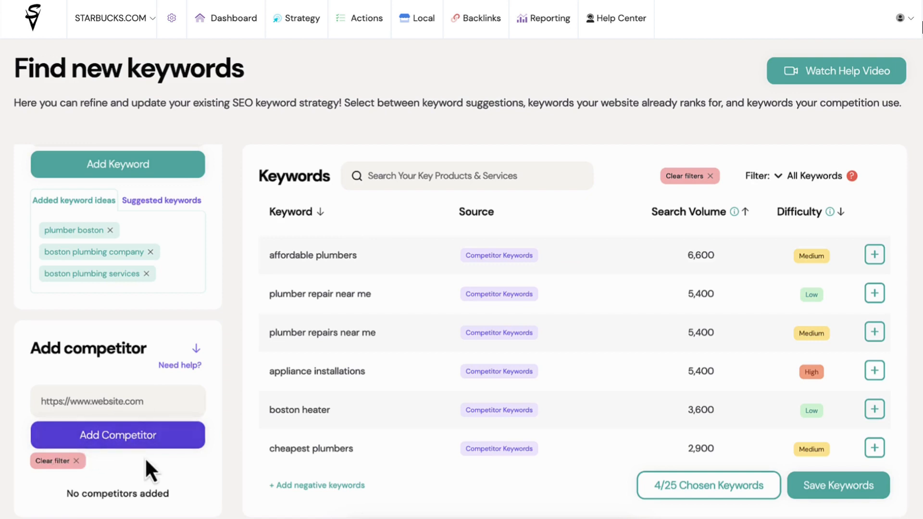
- Search the competitor's keyword list for "boston" and add "plumber in boston" to the chosen keywords
{"action": "scroll", "coordinate": [537, 247], "scroll_direction": "down", "scroll_amount": 3}
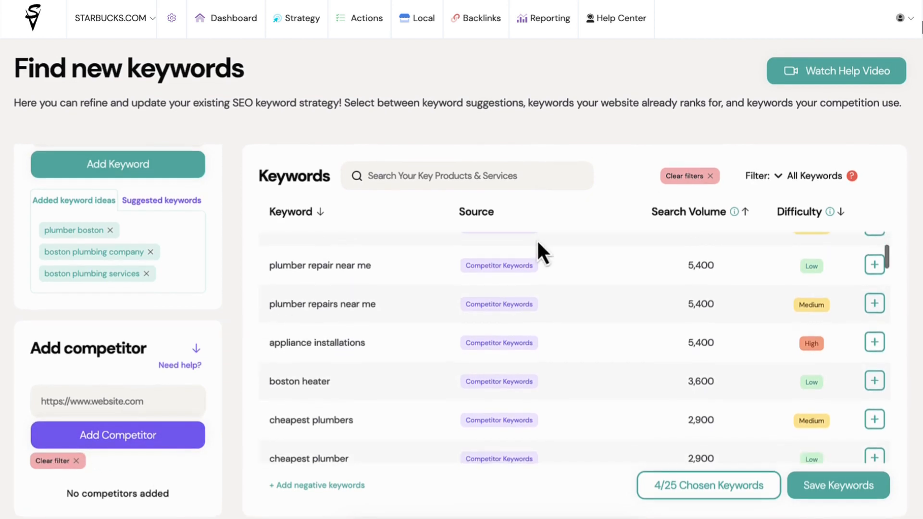
{"action": "scroll", "coordinate": [536, 238], "scroll_direction": "down", "scroll_amount": 2}
{"action": "scroll", "coordinate": [536, 238], "scroll_direction": "up", "scroll_amount": 4}
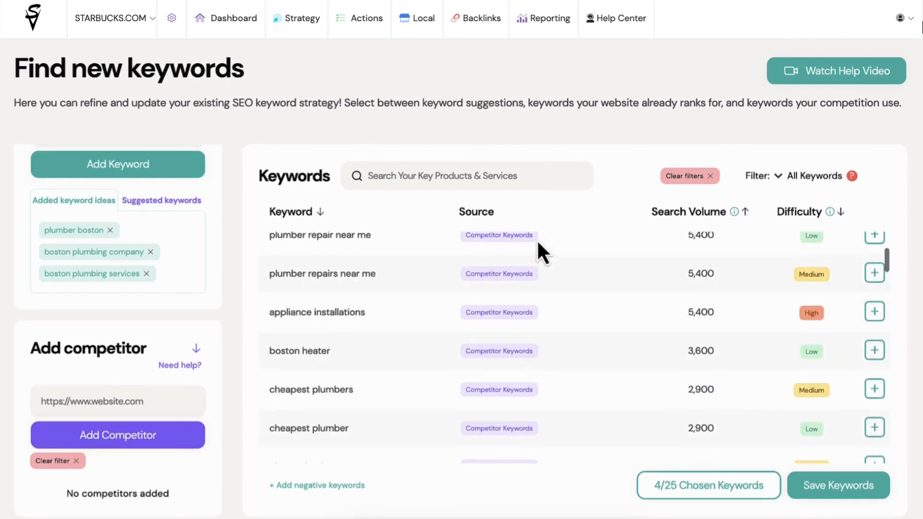
{"action": "left_click", "coordinate": [448, 174]}
{"action": "type", "text": "boston"}
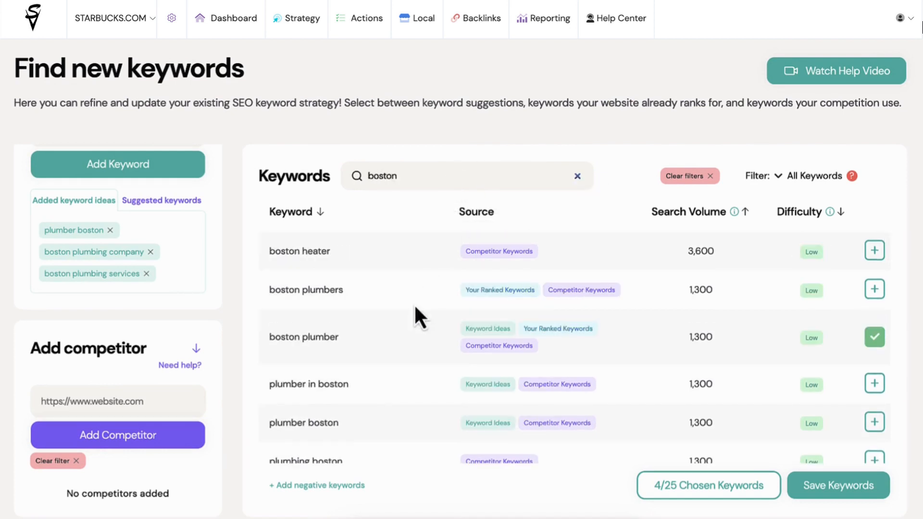
{"action": "scroll", "coordinate": [407, 321], "scroll_direction": "down", "scroll_amount": 1}
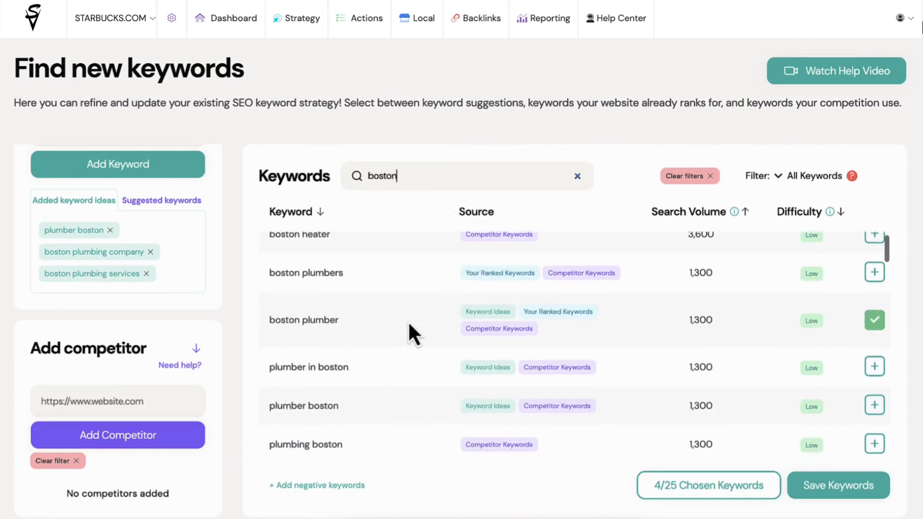
{"action": "scroll", "coordinate": [408, 321], "scroll_direction": "up", "scroll_amount": 1}
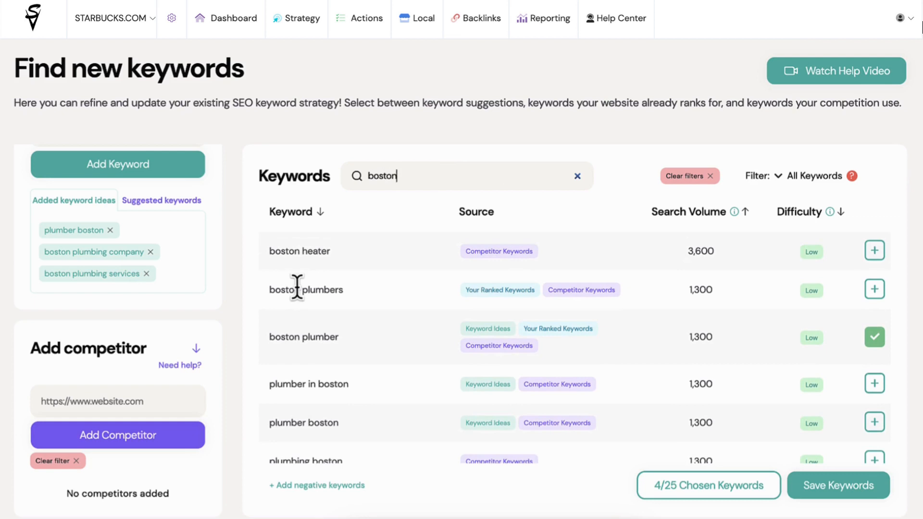
{"action": "scroll", "coordinate": [367, 391], "scroll_direction": "down", "scroll_amount": 1}
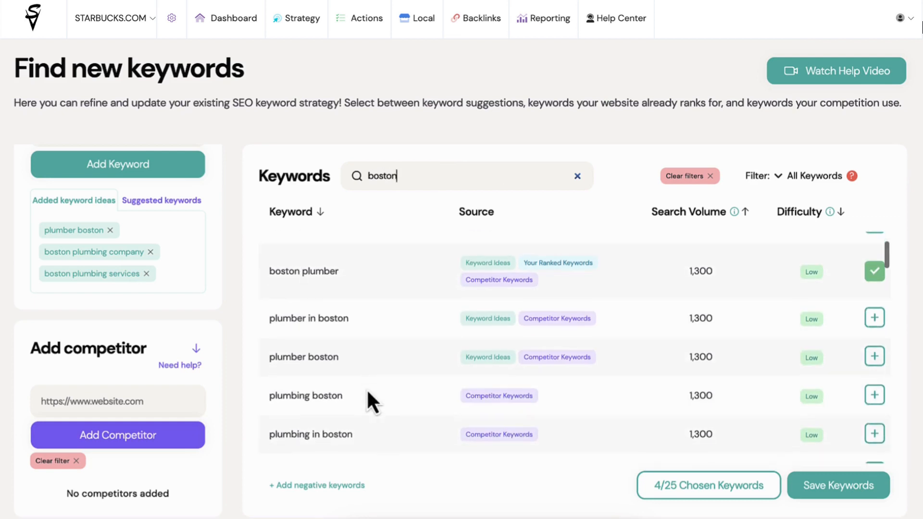
{"action": "left_click", "coordinate": [874, 317]}
{"action": "scroll", "coordinate": [487, 350], "scroll_direction": "down", "scroll_amount": 8}
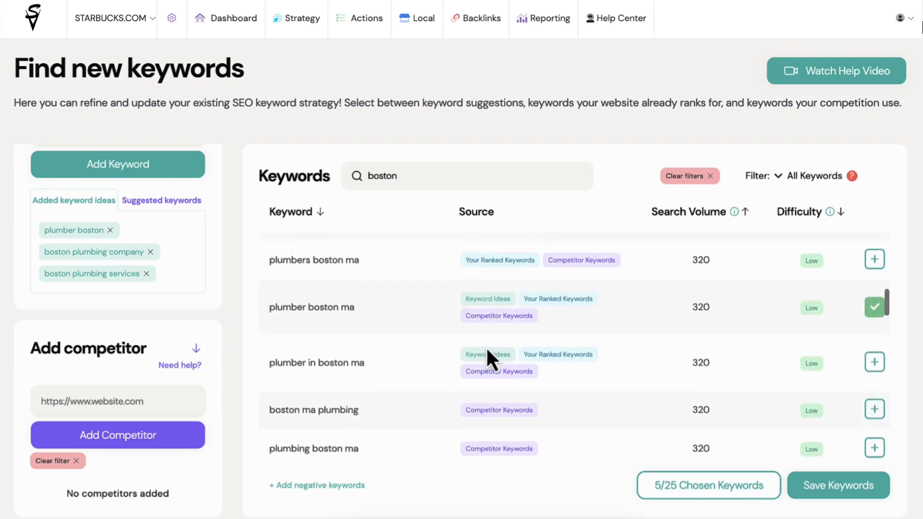
{"action": "scroll", "coordinate": [485, 346], "scroll_direction": "up", "scroll_amount": 8}
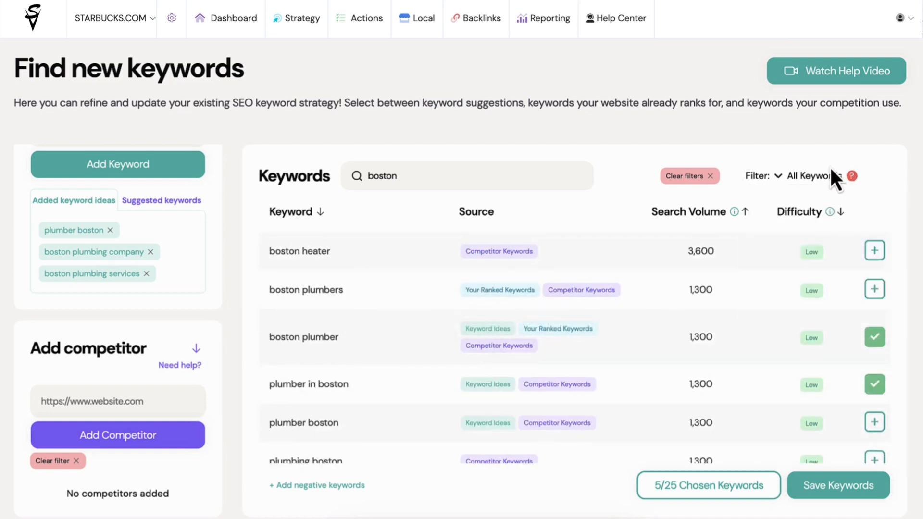
- View the keyword list filtered by Your Ranked Keywords and by Competitor Keywords
{"action": "mouse_move", "coordinate": [785, 178]}
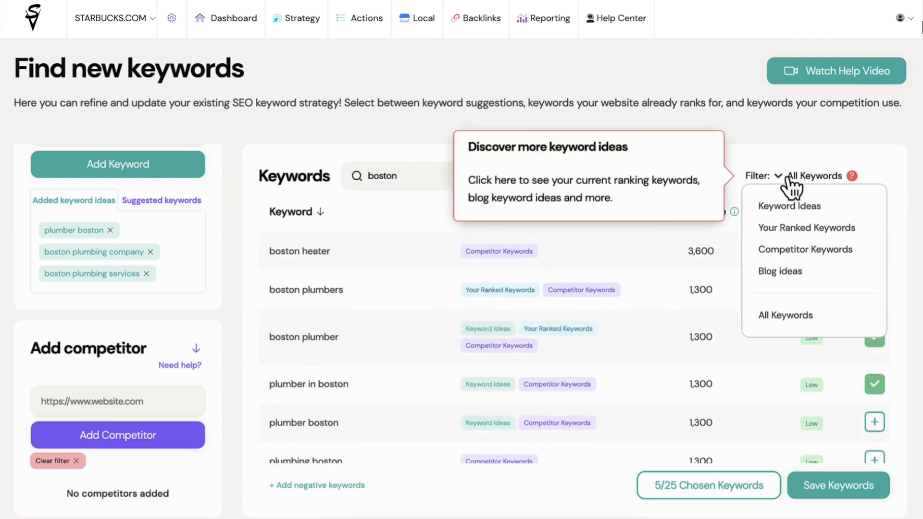
{"action": "left_click", "coordinate": [783, 228]}
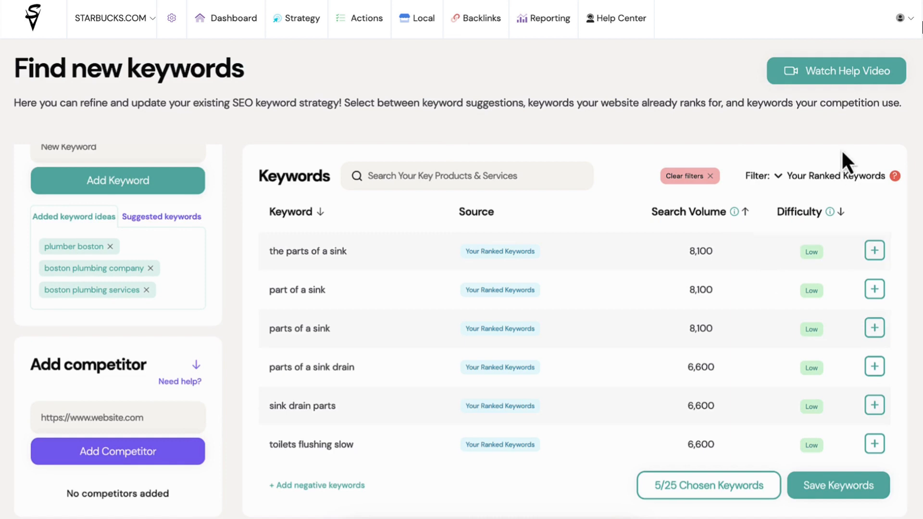
{"action": "left_click", "coordinate": [788, 176]}
{"action": "left_click", "coordinate": [781, 247]}
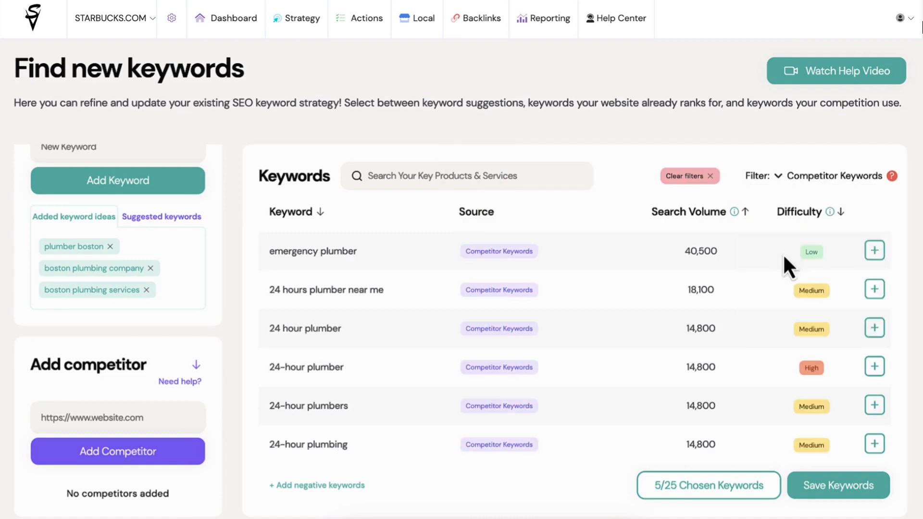
- Filter the keyword list to Blog Ideas and choose "how to fix a slow flushing toilet"
{"action": "left_click", "coordinate": [778, 177]}
{"action": "left_click", "coordinate": [768, 274]}
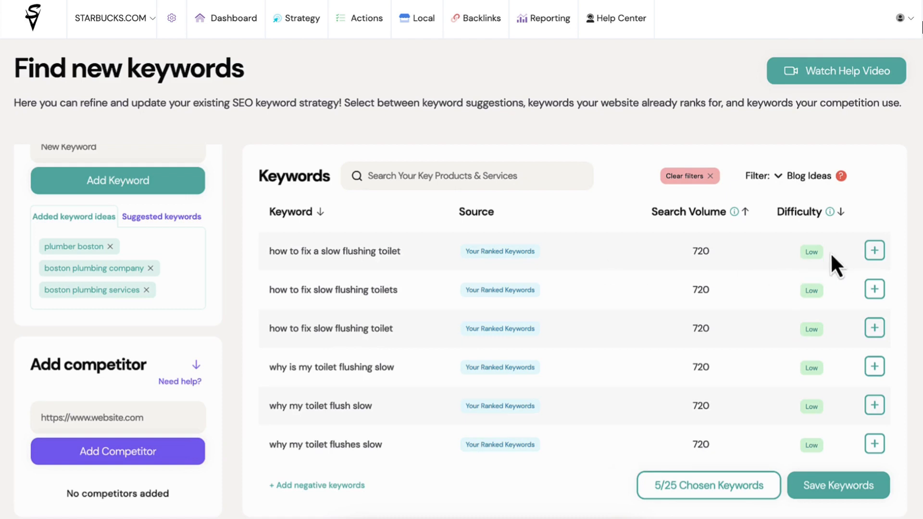
{"action": "left_click", "coordinate": [875, 250]}
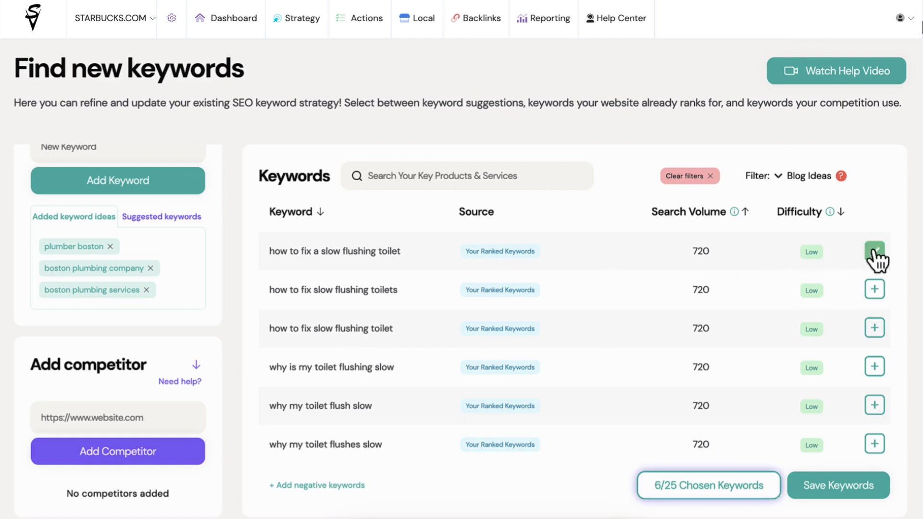
- Submit the chosen keywords to the AI review for the Plumber industry and check the feedback on the new keywords
{"action": "left_click", "coordinate": [813, 487]}
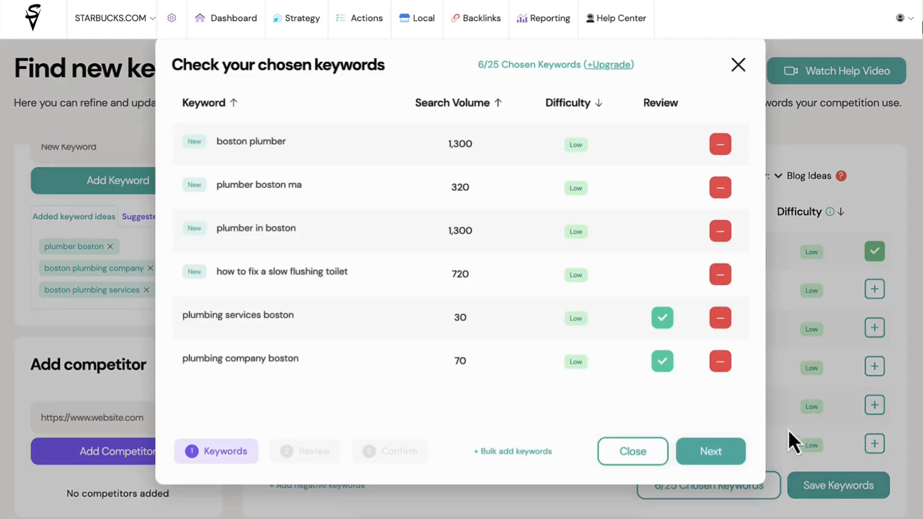
{"action": "left_click", "coordinate": [711, 454]}
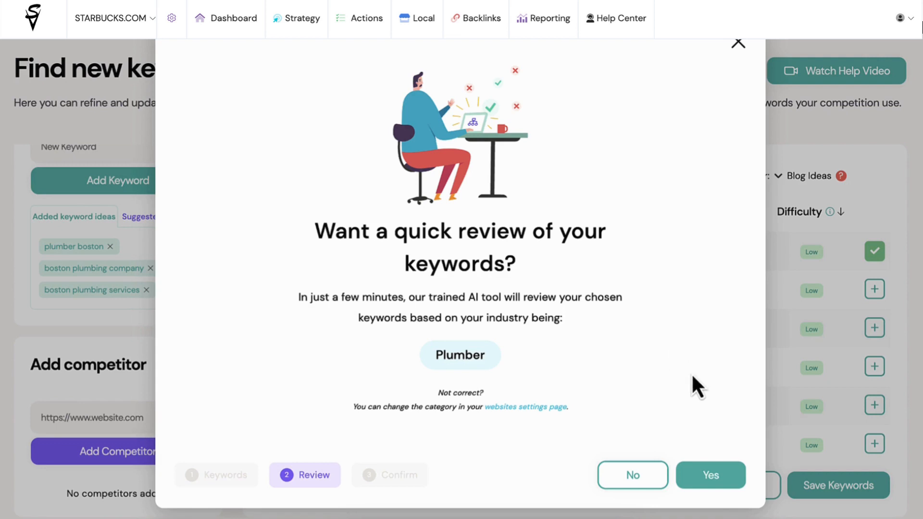
{"action": "left_click", "coordinate": [706, 479]}
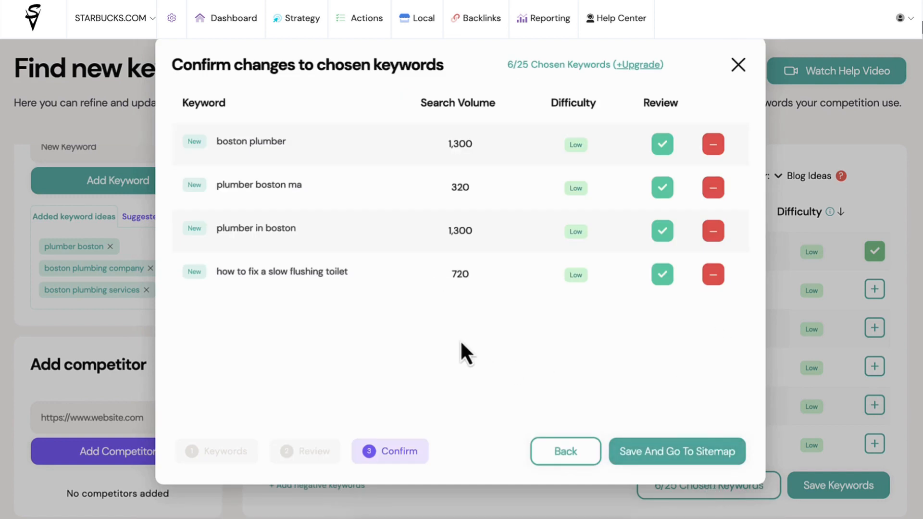
{"action": "mouse_move", "coordinate": [662, 98]}
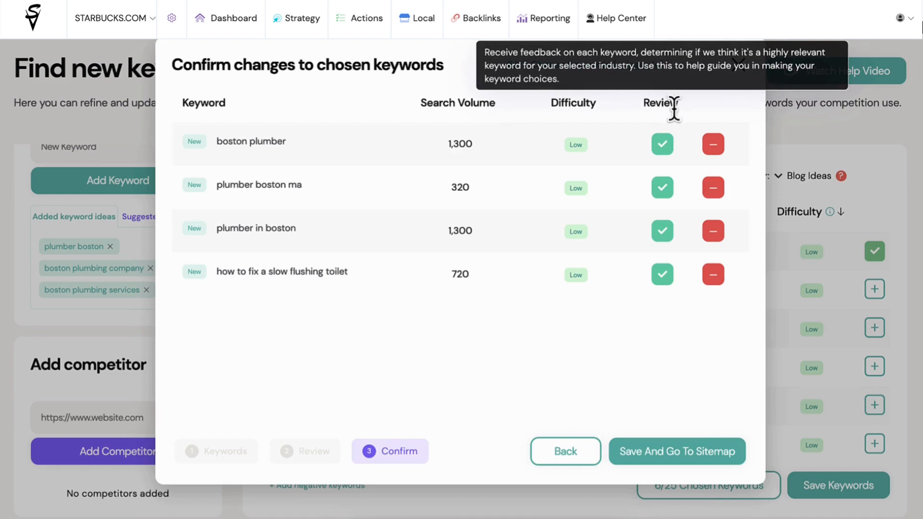
{"action": "mouse_move", "coordinate": [661, 145]}
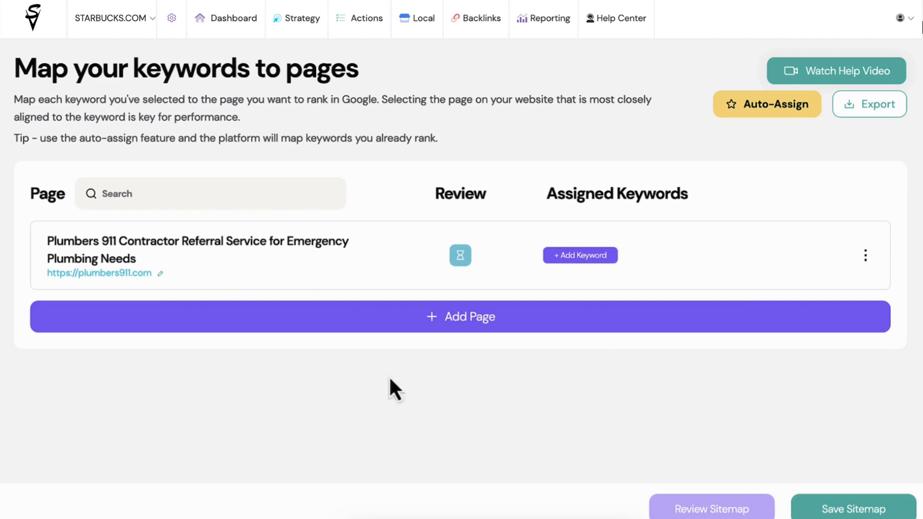
{"action": "left_click", "coordinate": [446, 319]}
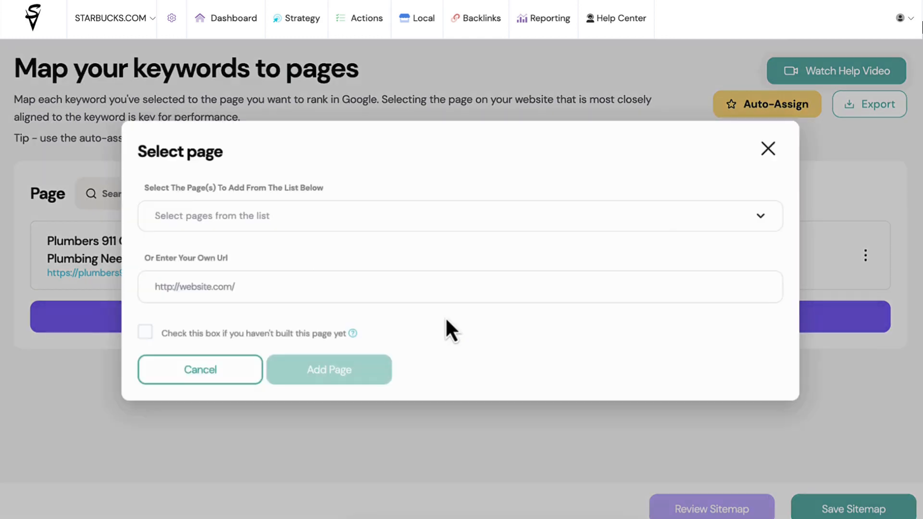
{"action": "left_click", "coordinate": [278, 217]}
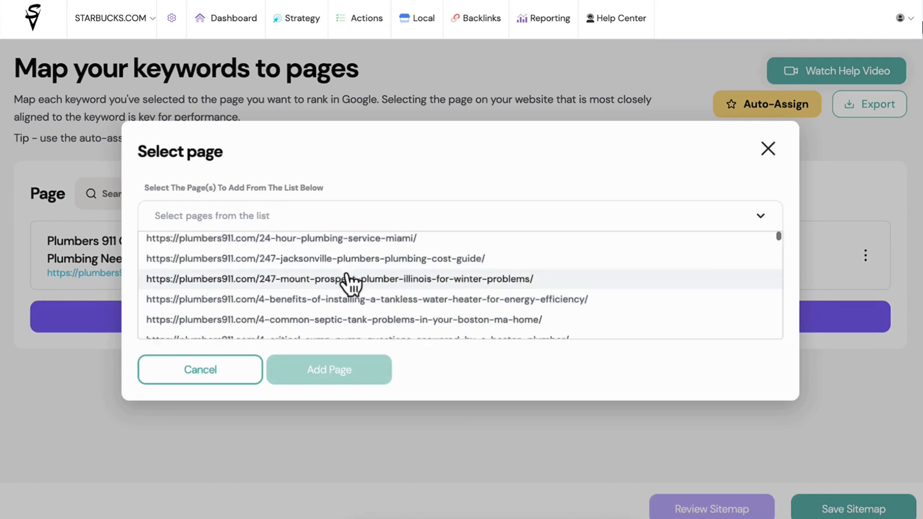
{"action": "scroll", "coordinate": [350, 284], "scroll_direction": "down", "scroll_amount": 5}
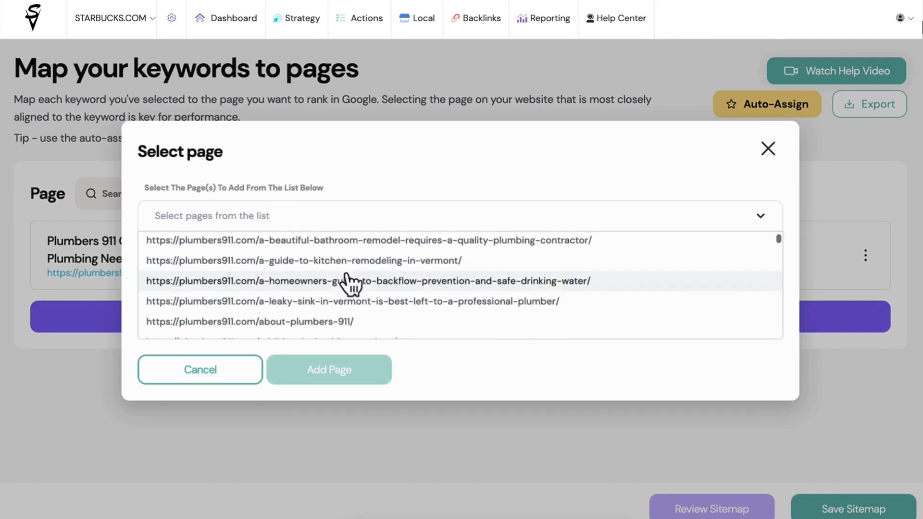
{"action": "scroll", "coordinate": [350, 284], "scroll_direction": "up", "scroll_amount": 10}
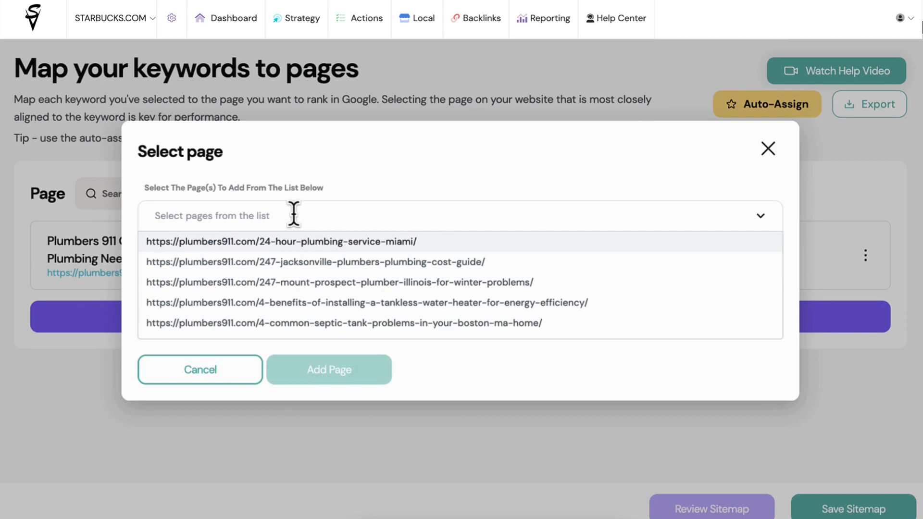
{"action": "type", "text": "https://plumbers911.com/find-a-local-plumber/boston-massachusetts-plumbers/"}
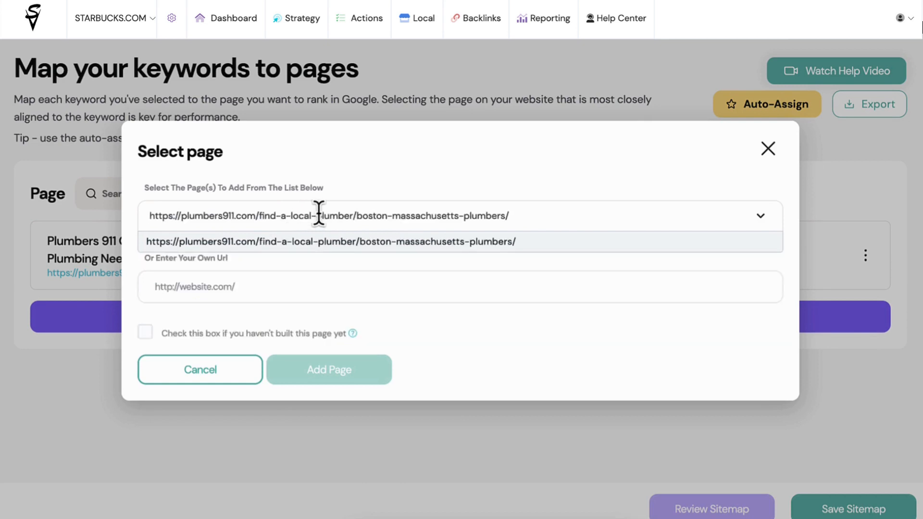
{"action": "left_click", "coordinate": [356, 247]}
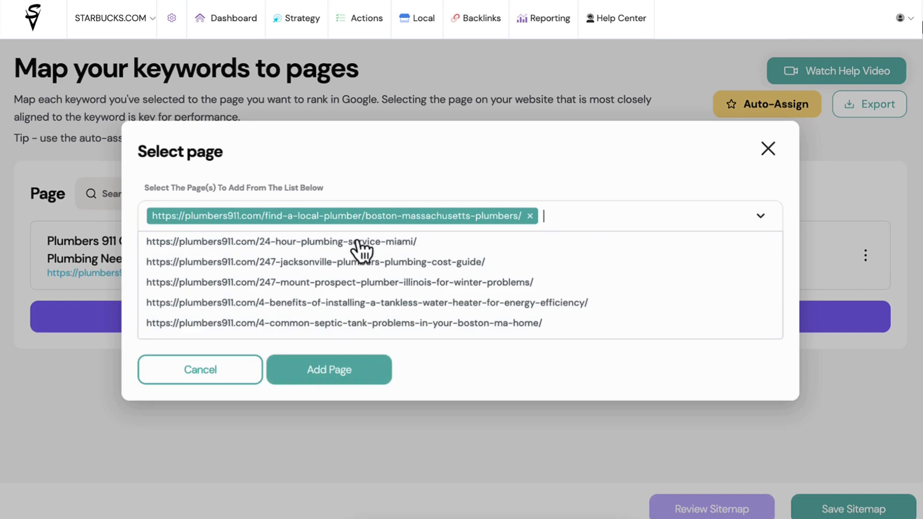
{"action": "left_click", "coordinate": [618, 179]}
{"action": "left_click", "coordinate": [343, 375]}
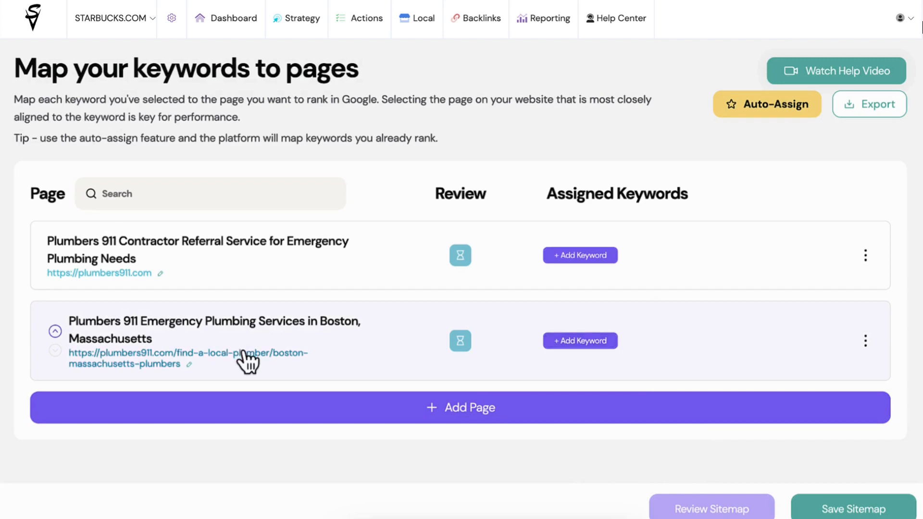
- Assign "boston plumber", "plumber boston ma", "plumber in boston", "plumbing company boston" and "plumbing services boston" to the Boston, Massachusetts page
{"action": "left_click", "coordinate": [583, 342]}
{"action": "scroll", "coordinate": [451, 331], "scroll_direction": "down", "scroll_amount": 1}
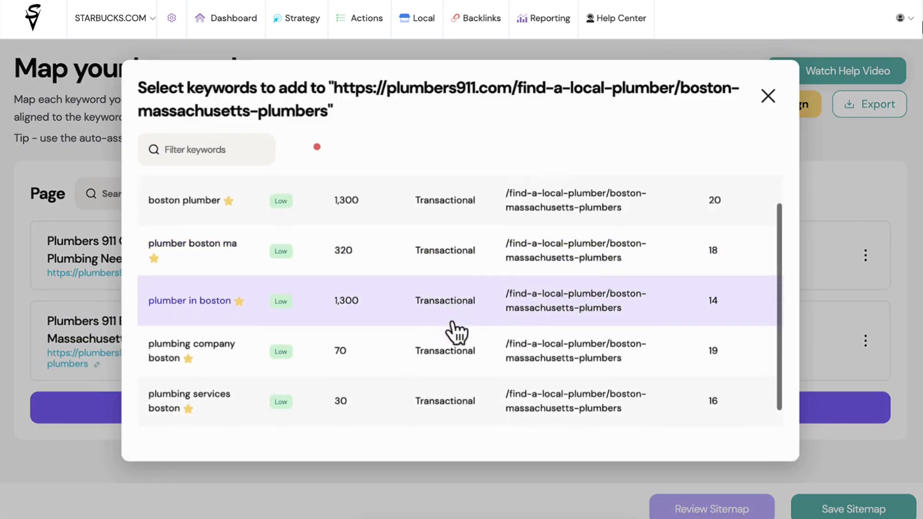
{"action": "scroll", "coordinate": [454, 332], "scroll_direction": "up", "scroll_amount": 1}
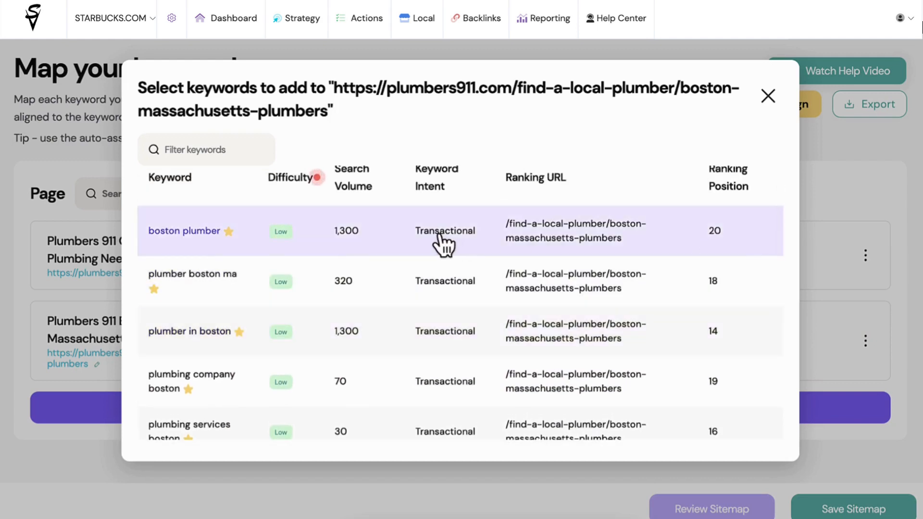
{"action": "left_click", "coordinate": [166, 231]}
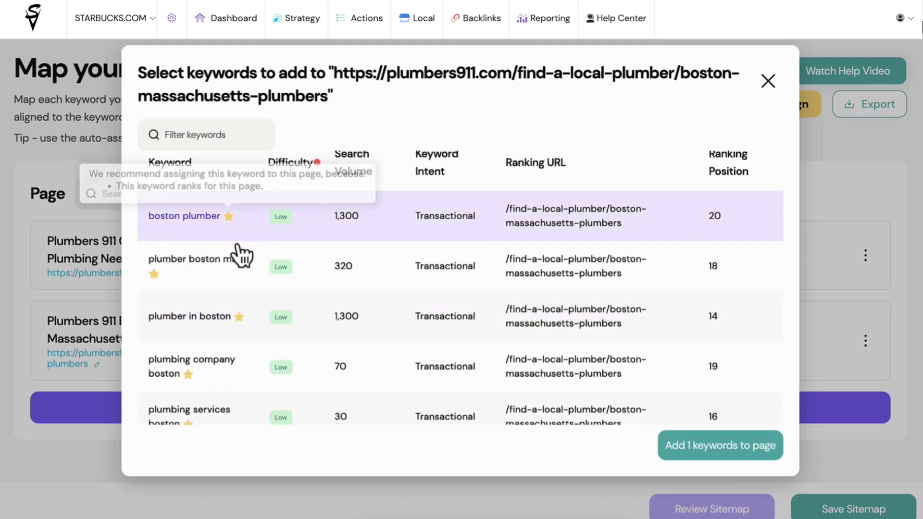
{"action": "left_click", "coordinate": [206, 269]}
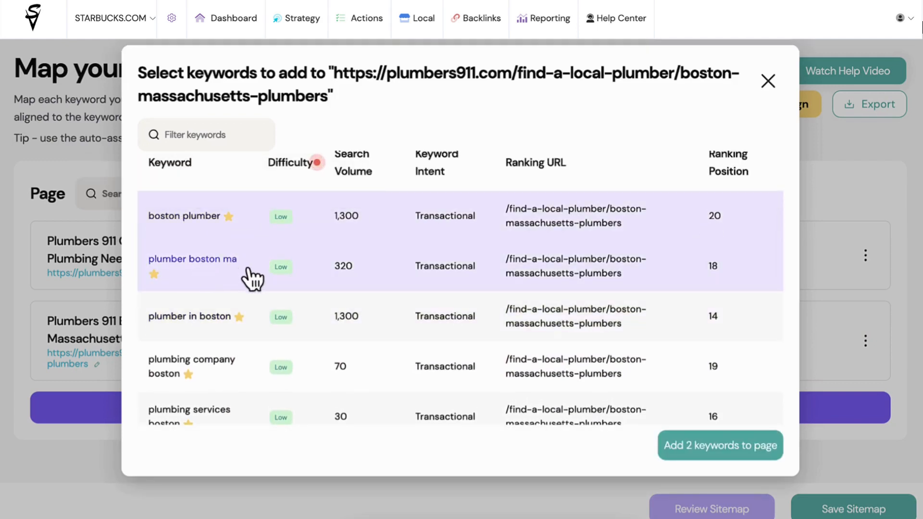
{"action": "left_click", "coordinate": [182, 331]}
{"action": "scroll", "coordinate": [236, 337], "scroll_direction": "down", "scroll_amount": 2}
{"action": "left_click", "coordinate": [227, 316]}
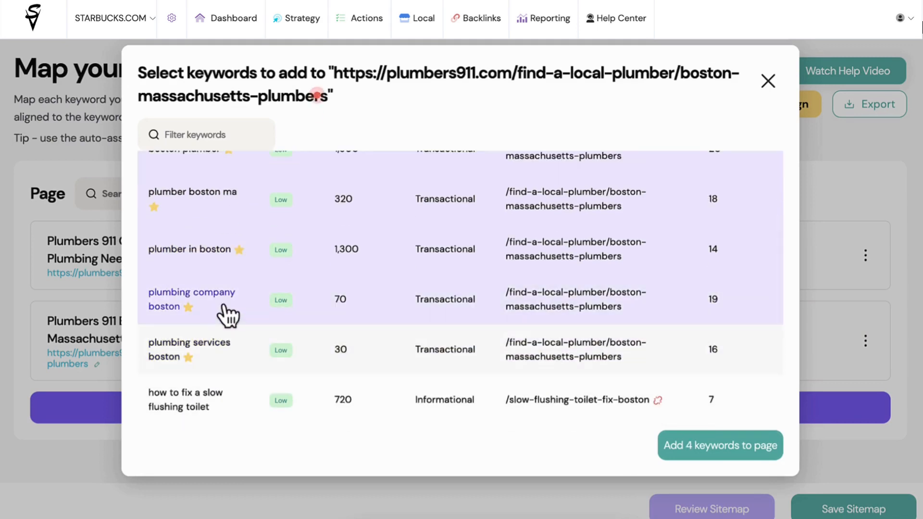
{"action": "left_click", "coordinate": [155, 354]}
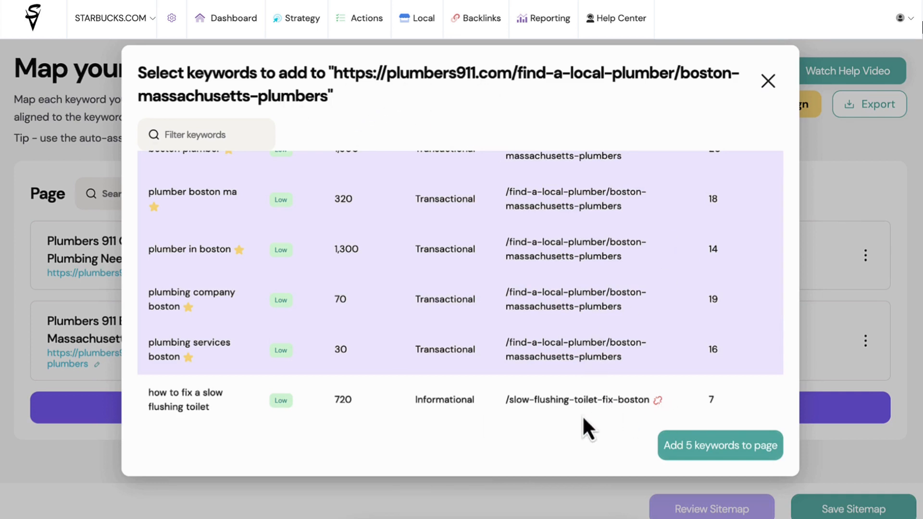
{"action": "left_click", "coordinate": [706, 445]}
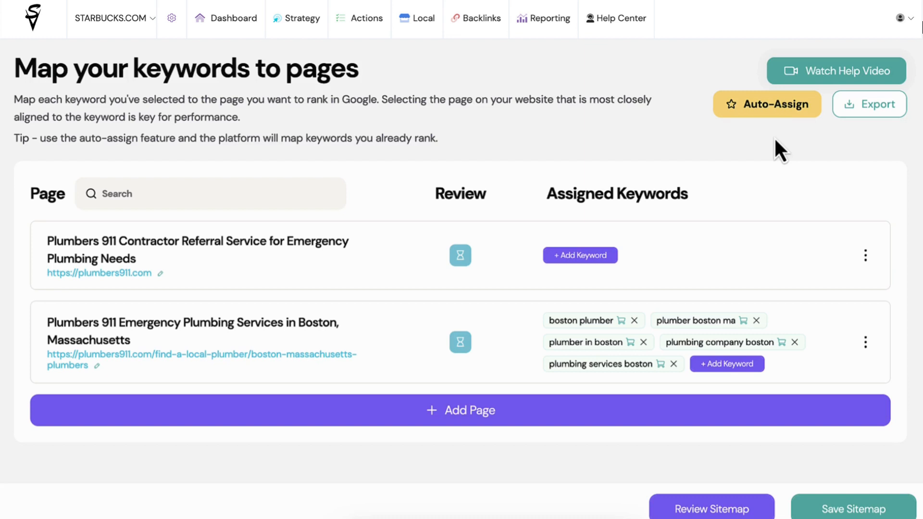
- Auto-assign the remaining keywords to pages and check the details of "how to fix a slow flushing toilet"
{"action": "left_click", "coordinate": [770, 103]}
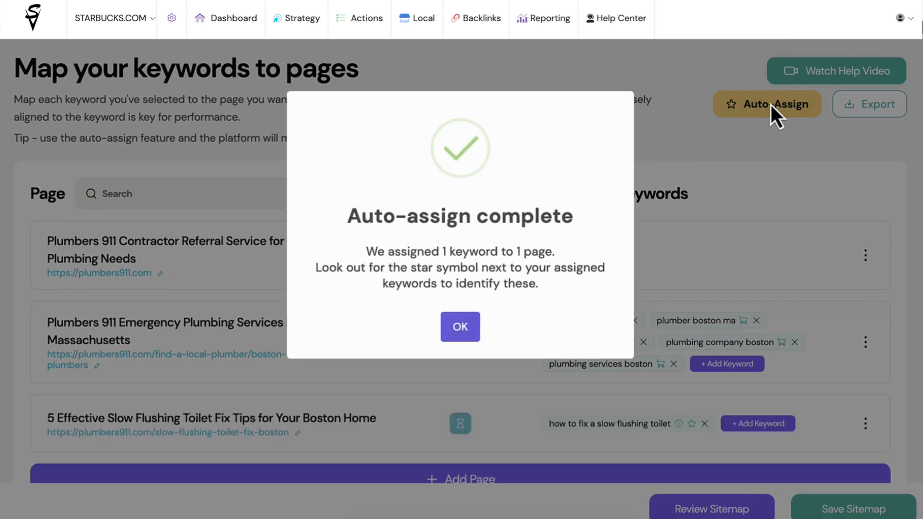
{"action": "left_click", "coordinate": [461, 328]}
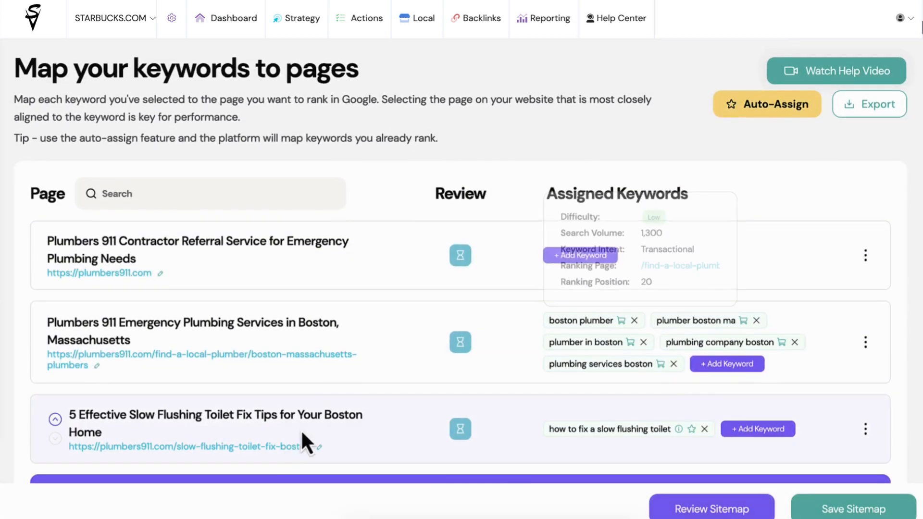
{"action": "mouse_move", "coordinate": [622, 431]}
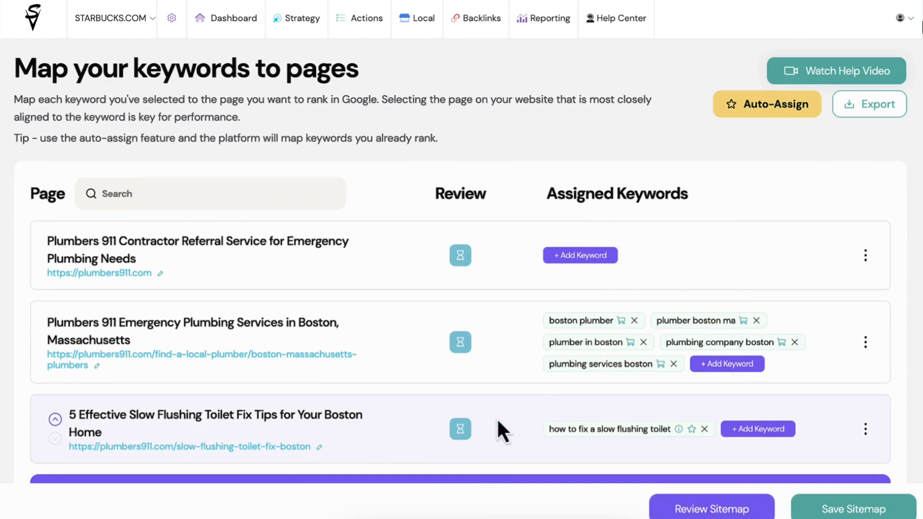
{"action": "mouse_move", "coordinate": [572, 428]}
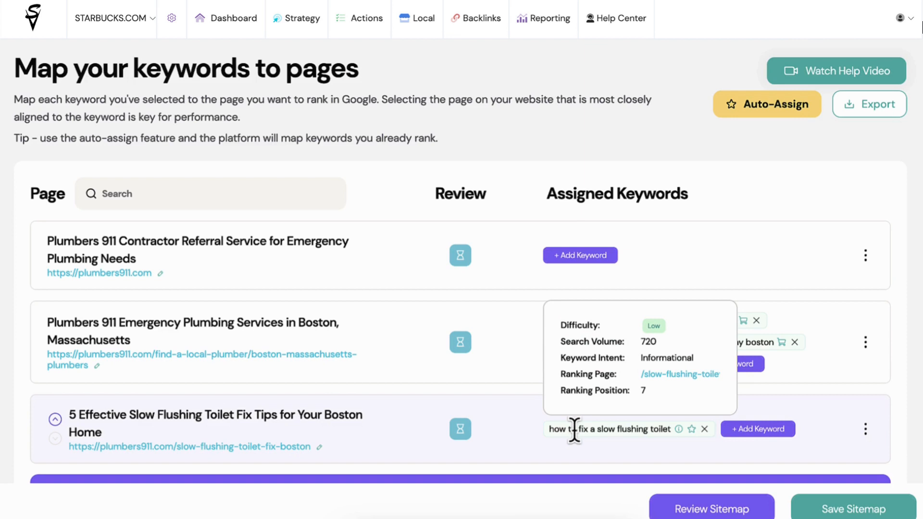
- Submit the sitemap to the AI review and read the feedback on the Boston plumbers page and the slow flushing toilet page
{"action": "left_click", "coordinate": [706, 510]}
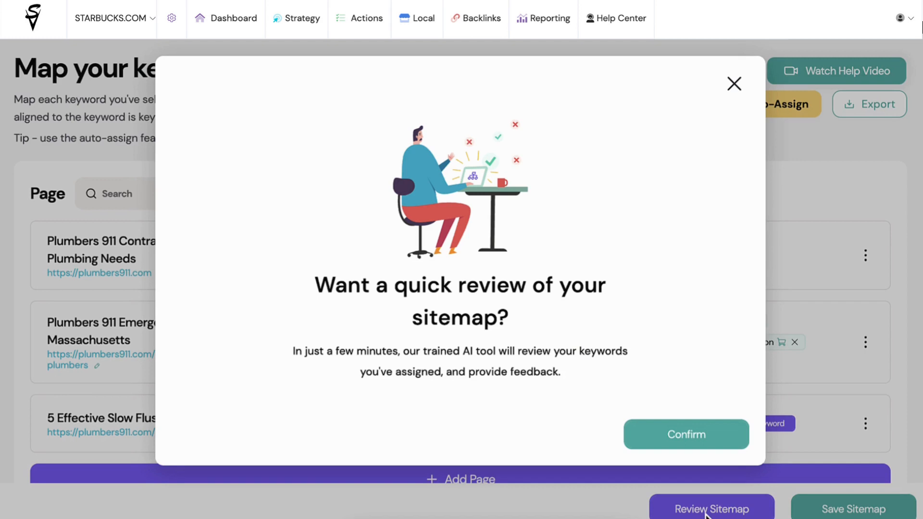
{"action": "left_click", "coordinate": [685, 441]}
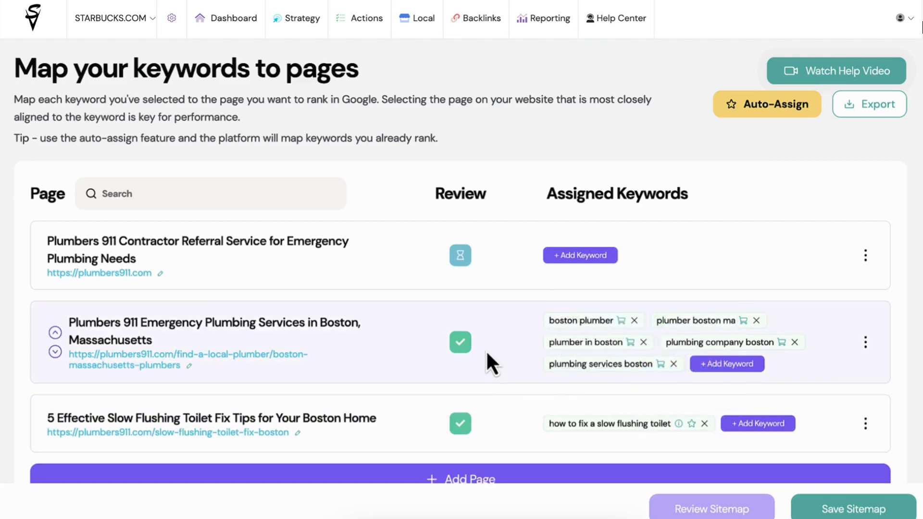
{"action": "mouse_move", "coordinate": [459, 342]}
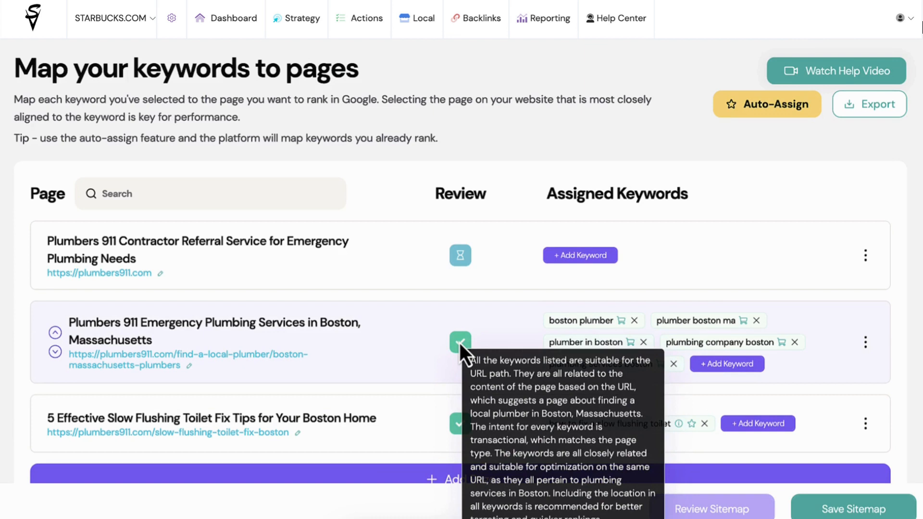
{"action": "mouse_move", "coordinate": [457, 429]}
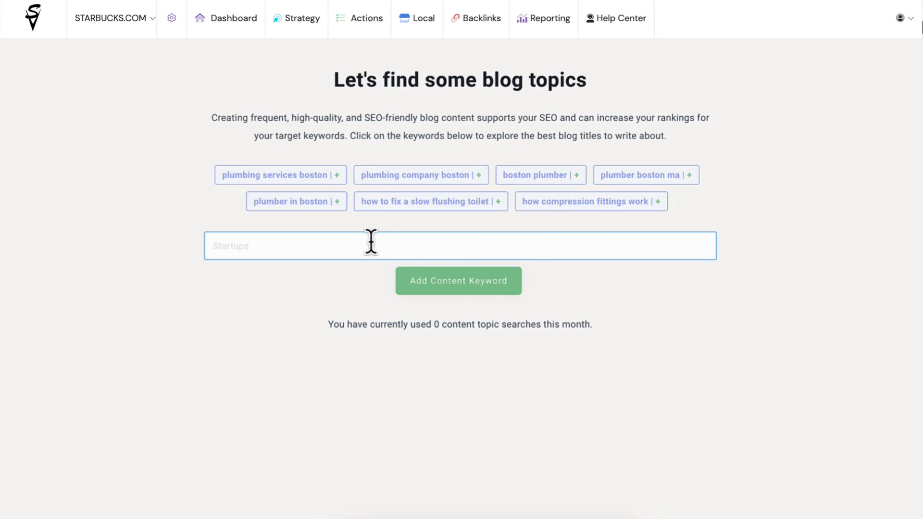
- Add "slow flushing toilet" as a content keyword for finding blog topics
{"action": "type", "text": "slow flushing toilet"}
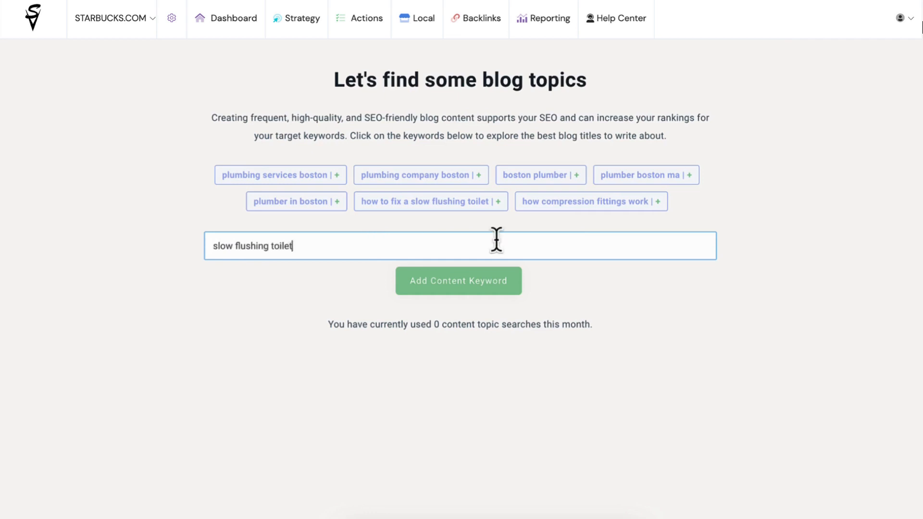
{"action": "left_click", "coordinate": [454, 281]}
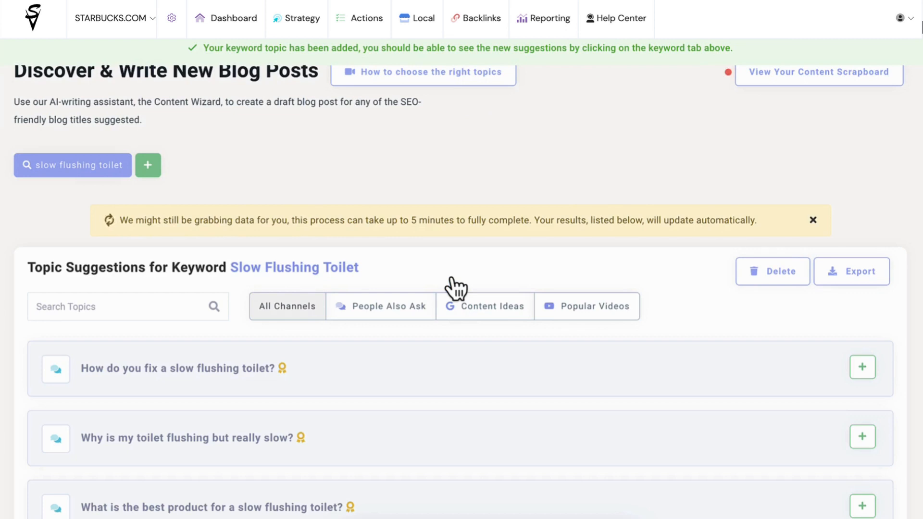
- Add the suggested topic "How do i make my toilet flush stronger?" to the content scrapboard and open the scrapboard
{"action": "scroll", "coordinate": [454, 275], "scroll_direction": "down", "scroll_amount": 2}
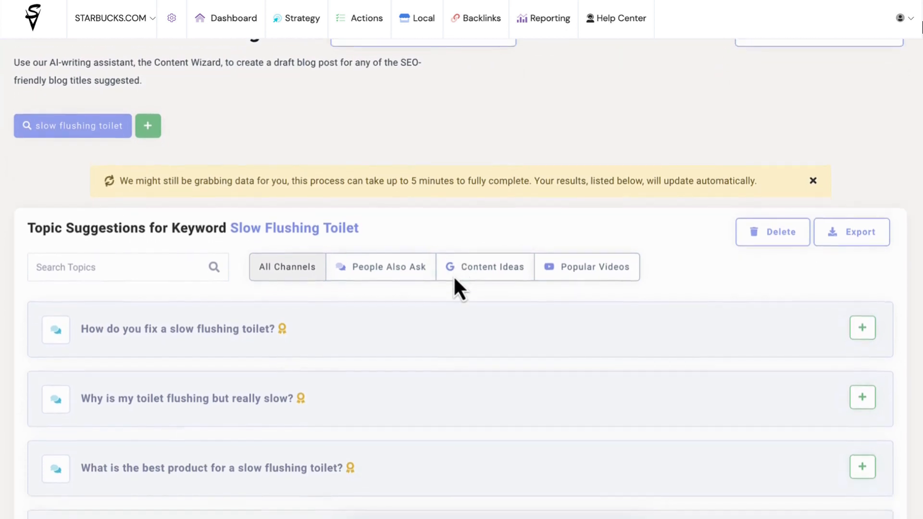
{"action": "scroll", "coordinate": [454, 277], "scroll_direction": "down", "scroll_amount": 3}
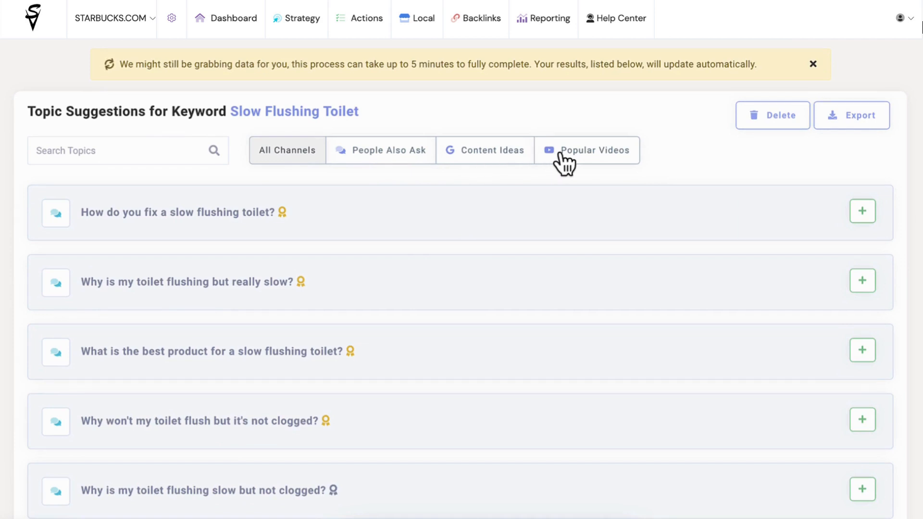
{"action": "scroll", "coordinate": [700, 171], "scroll_direction": "down", "scroll_amount": 1}
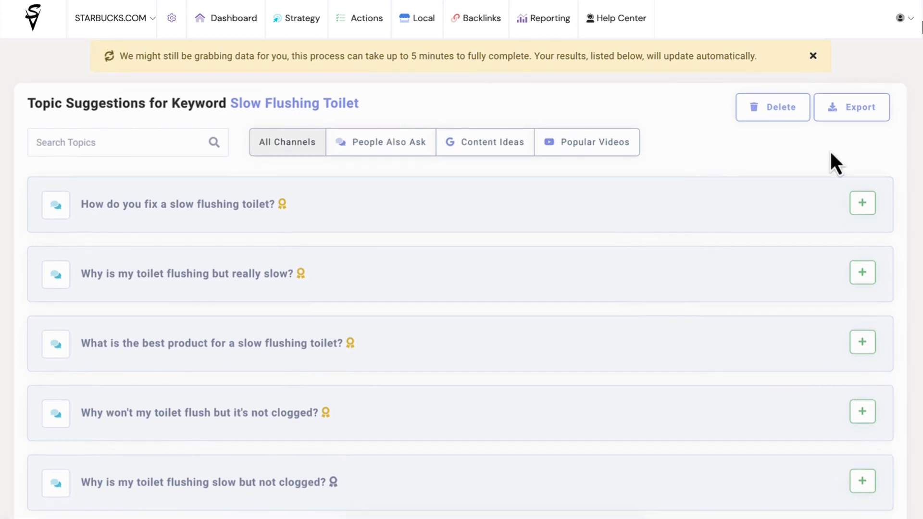
{"action": "scroll", "coordinate": [848, 163], "scroll_direction": "down", "scroll_amount": 1}
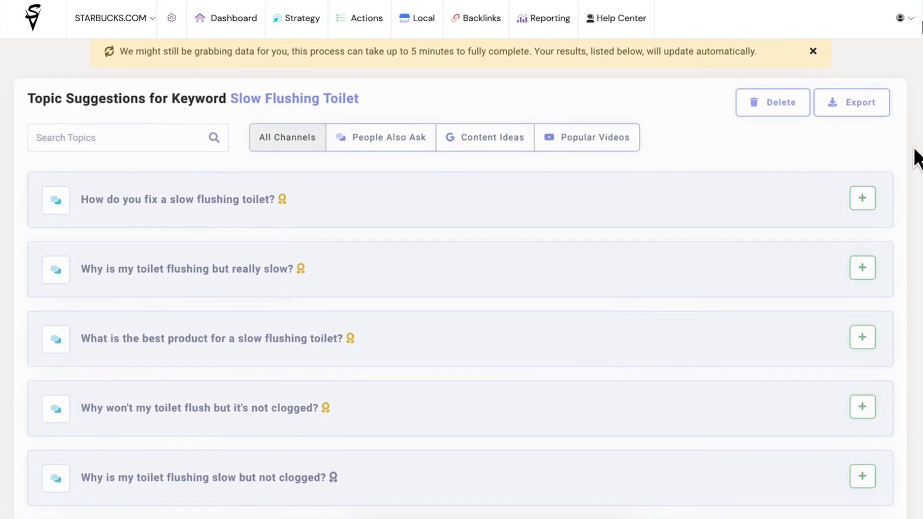
{"action": "scroll", "coordinate": [916, 159], "scroll_direction": "down", "scroll_amount": 1}
{"action": "scroll", "coordinate": [916, 159], "scroll_direction": "down", "scroll_amount": 2}
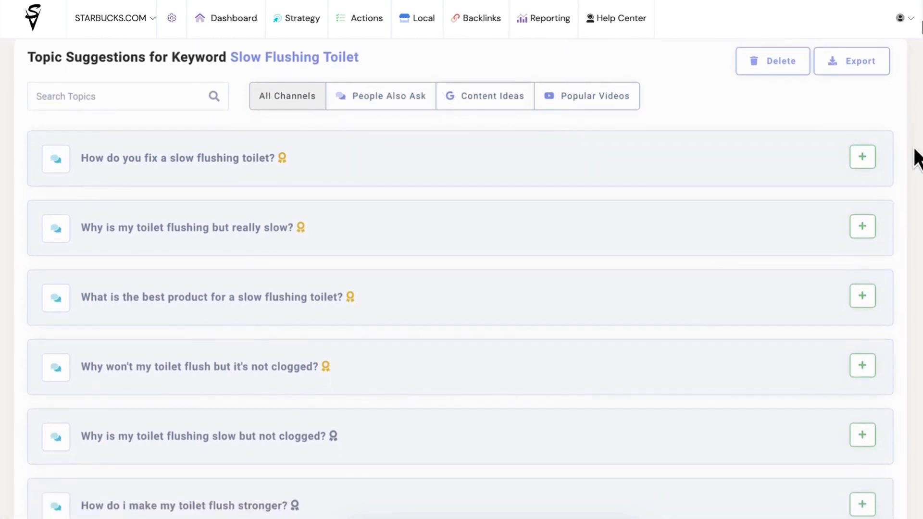
{"action": "scroll", "coordinate": [915, 159], "scroll_direction": "down", "scroll_amount": 4}
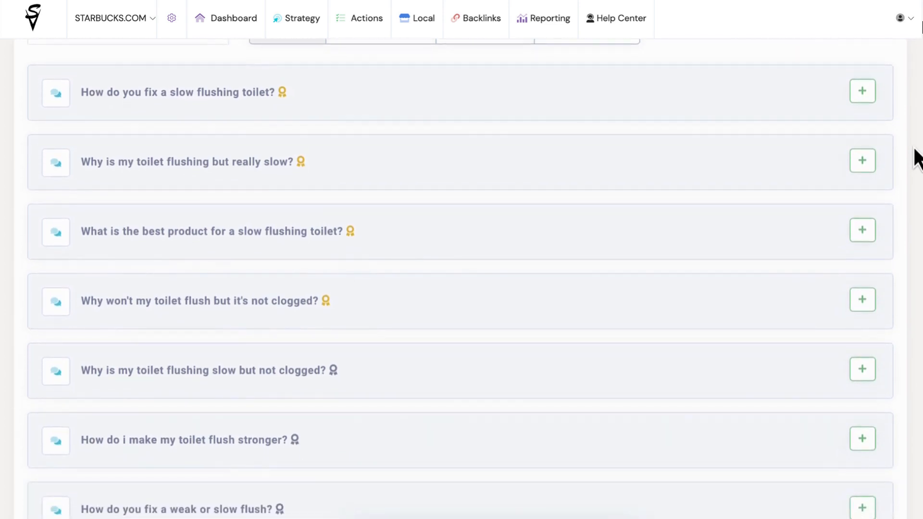
{"action": "scroll", "coordinate": [917, 159], "scroll_direction": "down", "scroll_amount": 4}
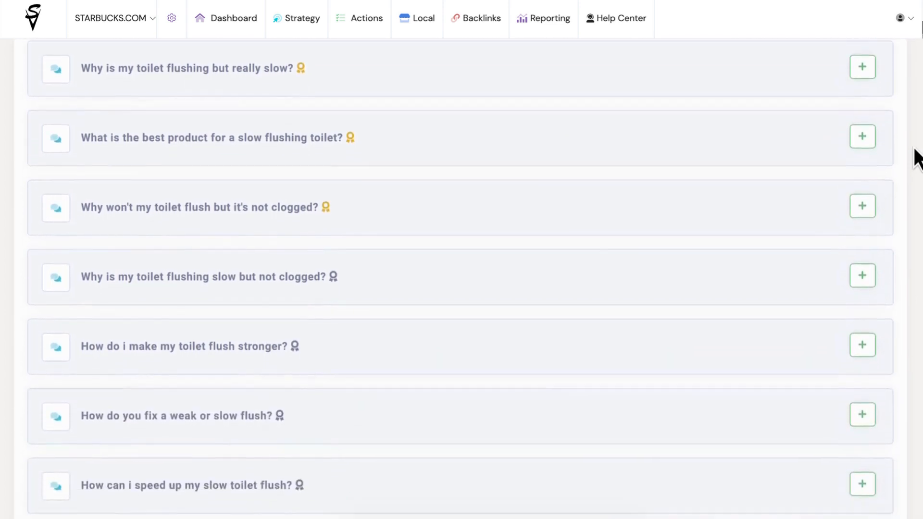
{"action": "scroll", "coordinate": [917, 158], "scroll_direction": "down", "scroll_amount": 1}
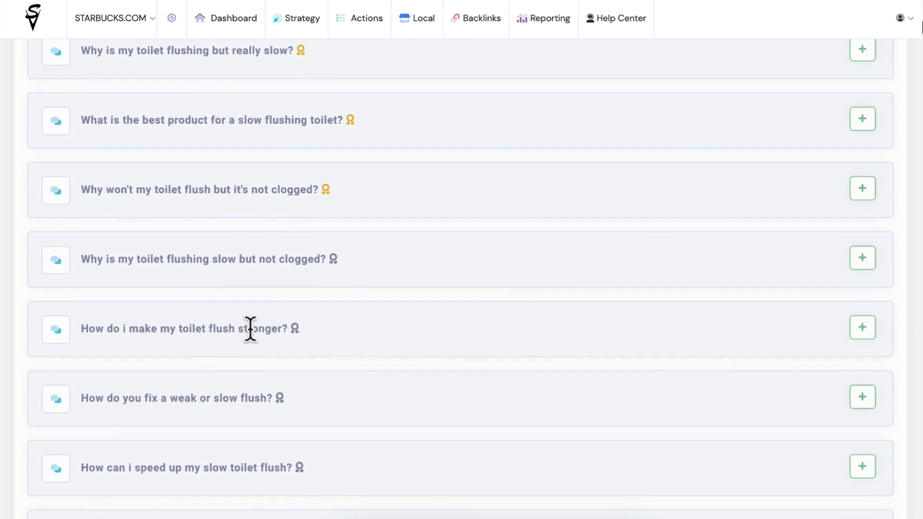
{"action": "left_click", "coordinate": [863, 330]}
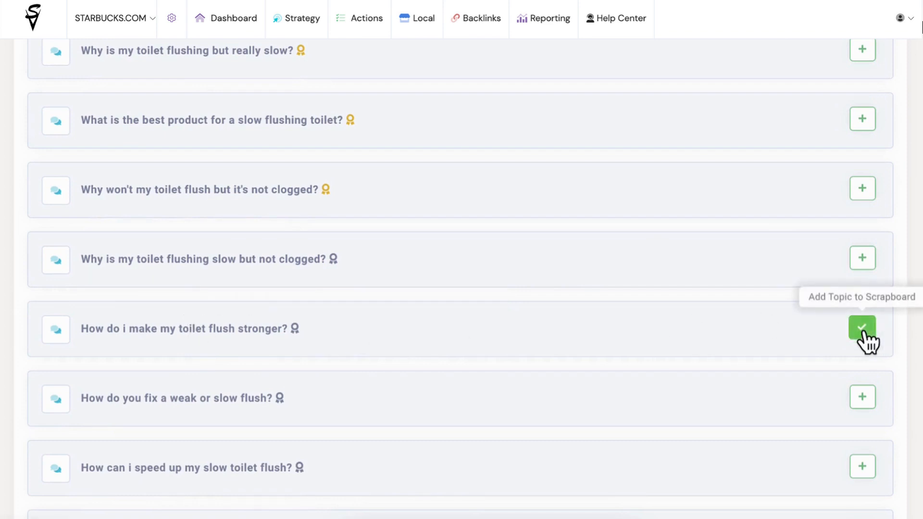
{"action": "scroll", "coordinate": [863, 332], "scroll_direction": "up", "scroll_amount": 8}
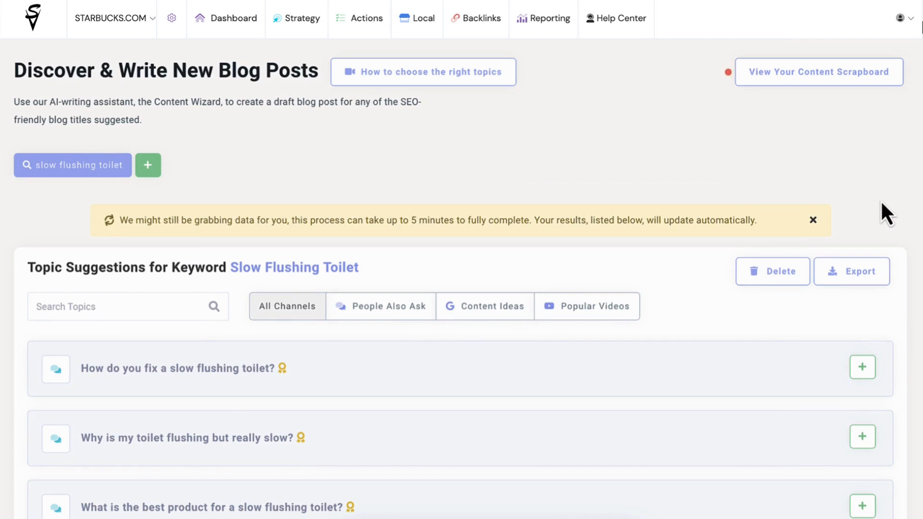
{"action": "left_click", "coordinate": [805, 79]}
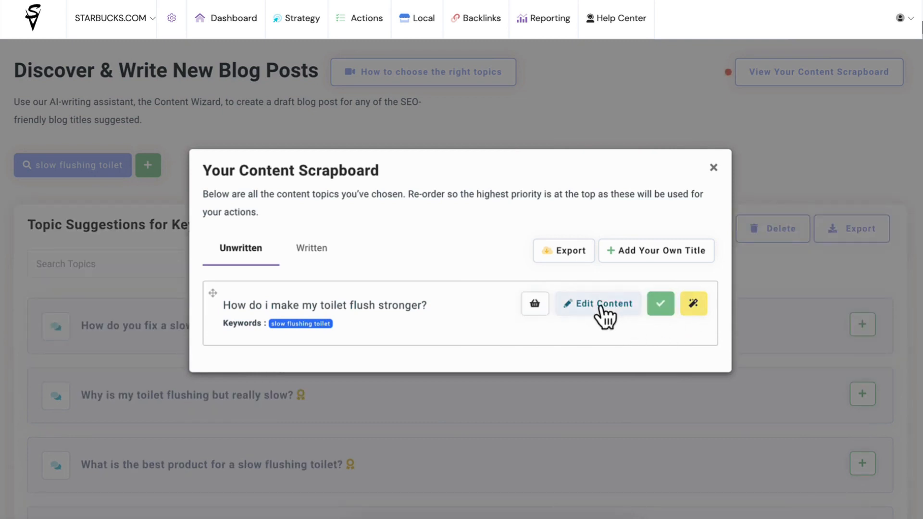
- Add the keywords "fast toilet flush" and "speed up toilet flush" to the title "How do i make my toilet flush stronger?" and save it
{"action": "left_click", "coordinate": [603, 305]}
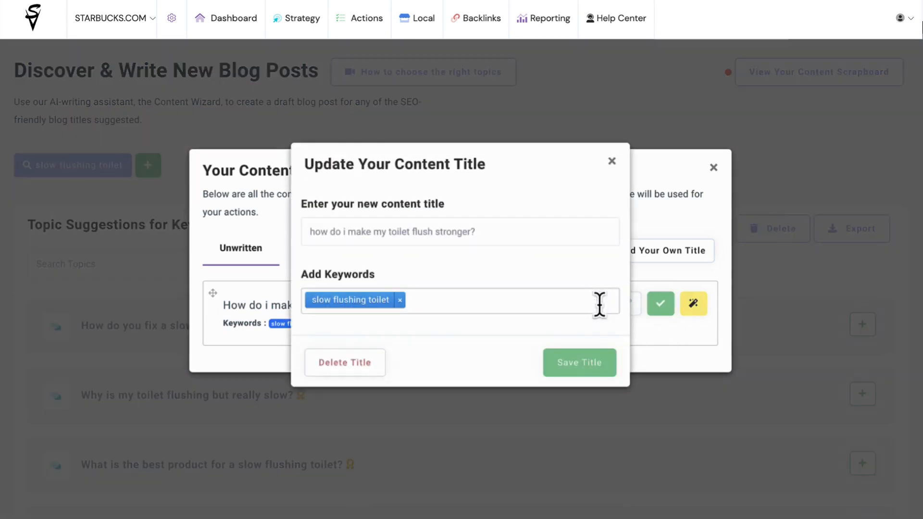
{"action": "left_click", "coordinate": [497, 234]}
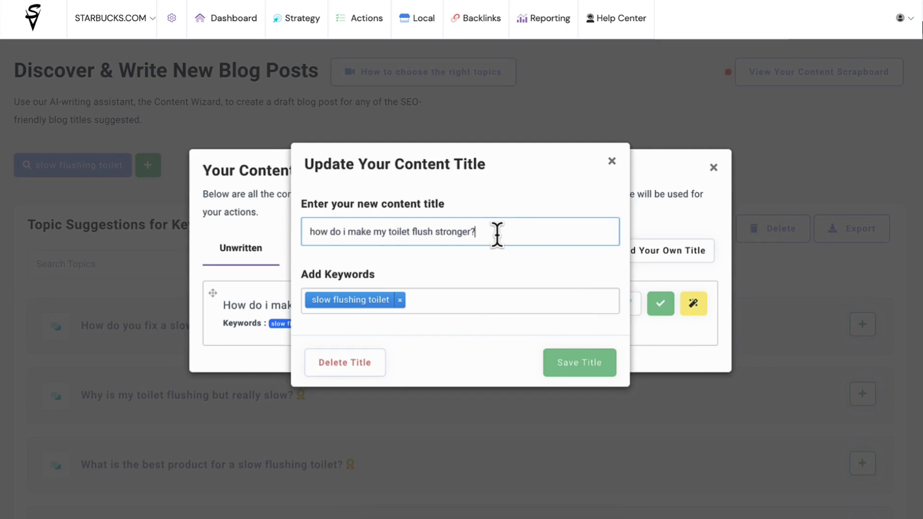
{"action": "left_click", "coordinate": [428, 306]}
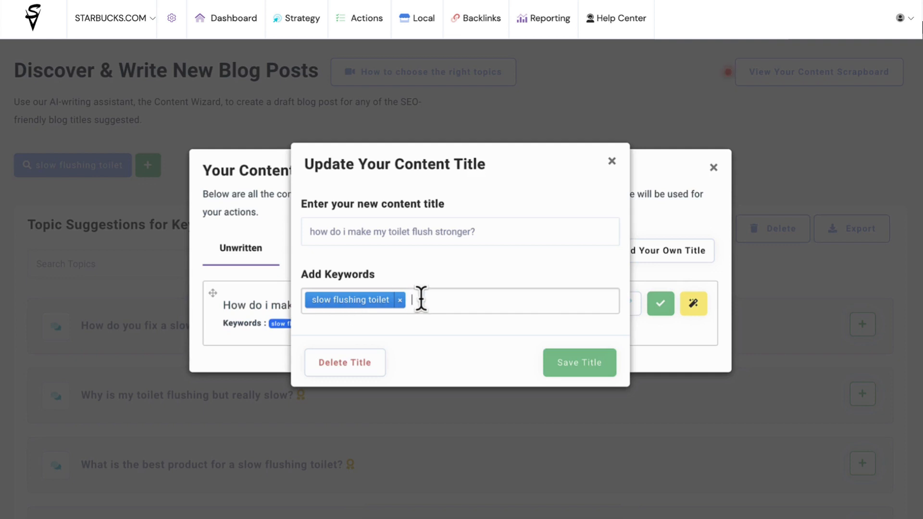
{"action": "type", "text": "fast"}
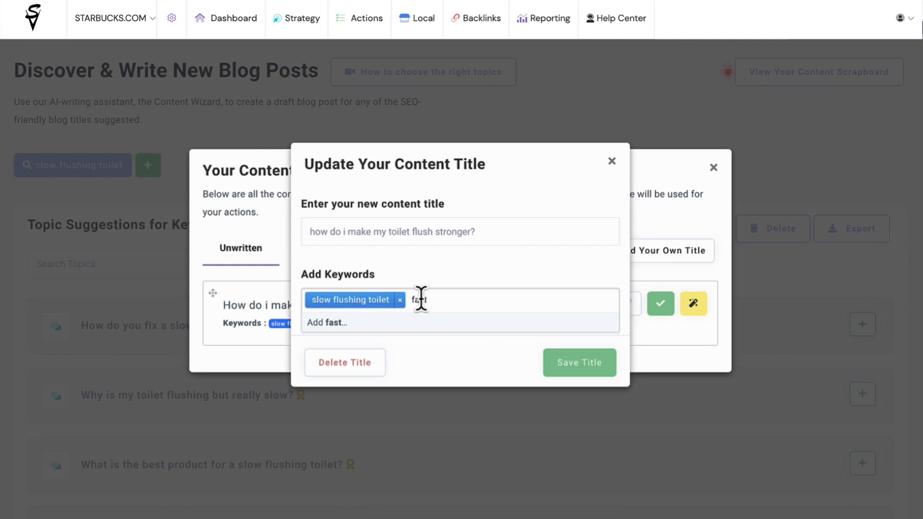
{"action": "type", "text": " toilet flush"}
{"action": "key", "text": "Return"}
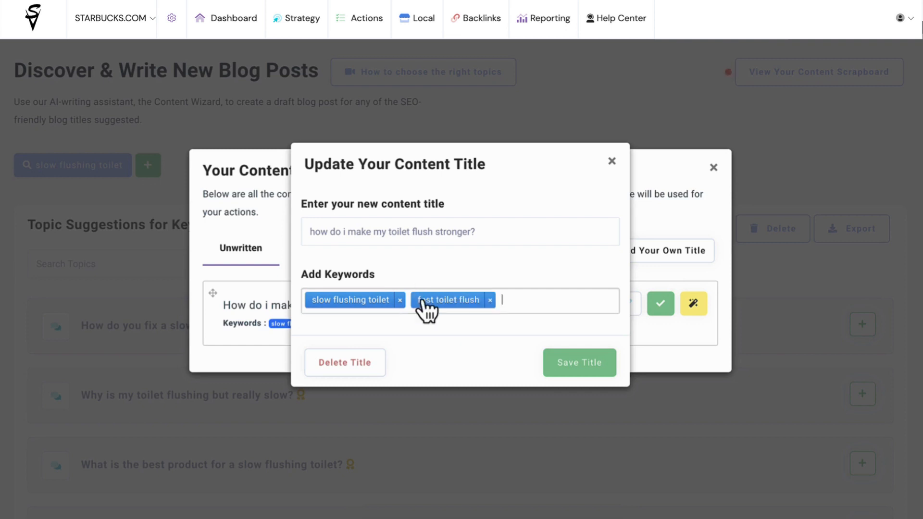
{"action": "type", "text": "speed up"}
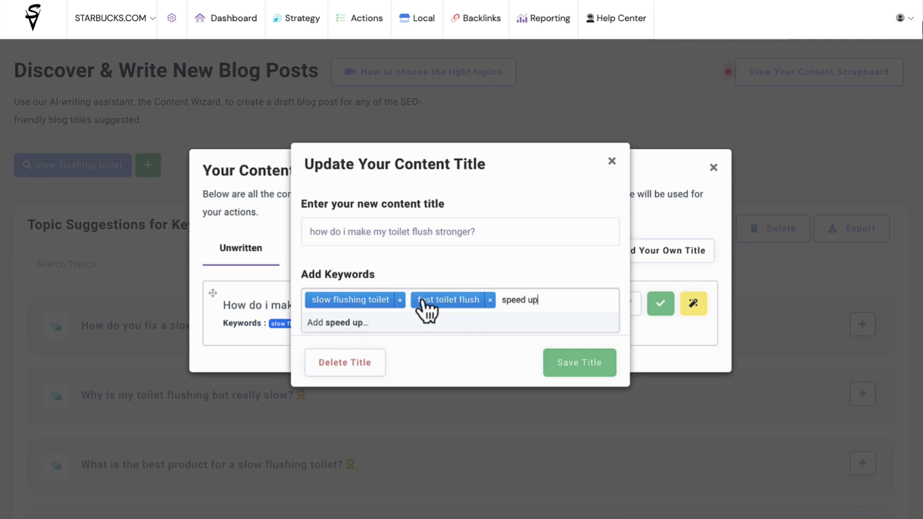
{"action": "type", "text": " toilet flush"}
{"action": "key", "text": "Return"}
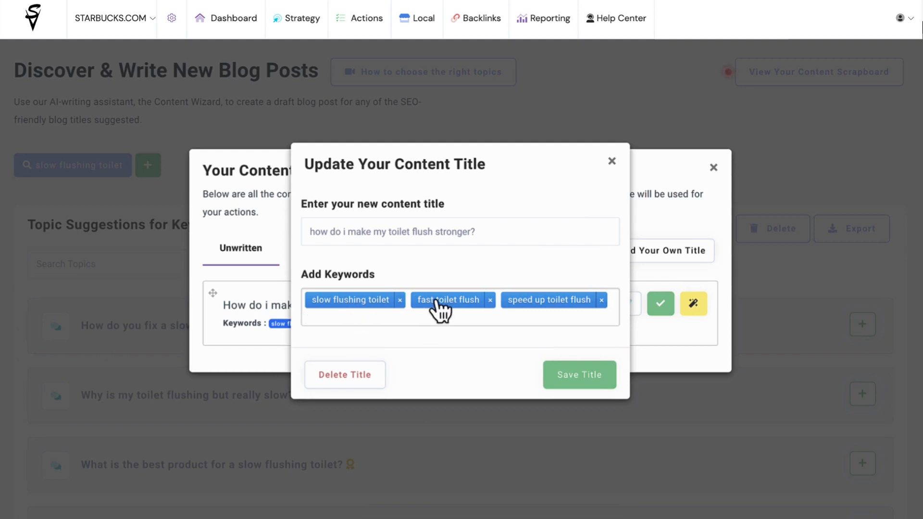
{"action": "left_click", "coordinate": [579, 382]}
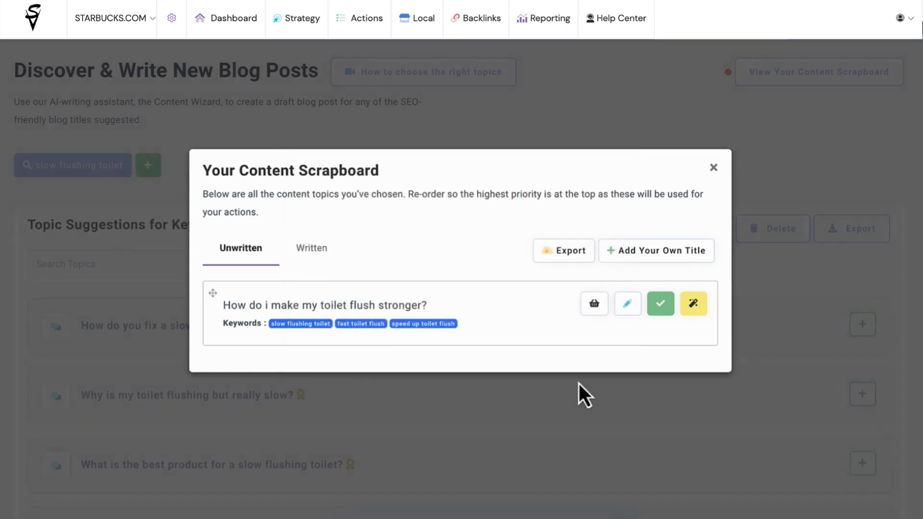
- Generate a draft blog post for "How do i make my toilet flush stronger?" with the Content Wizard
{"action": "left_click", "coordinate": [685, 306]}
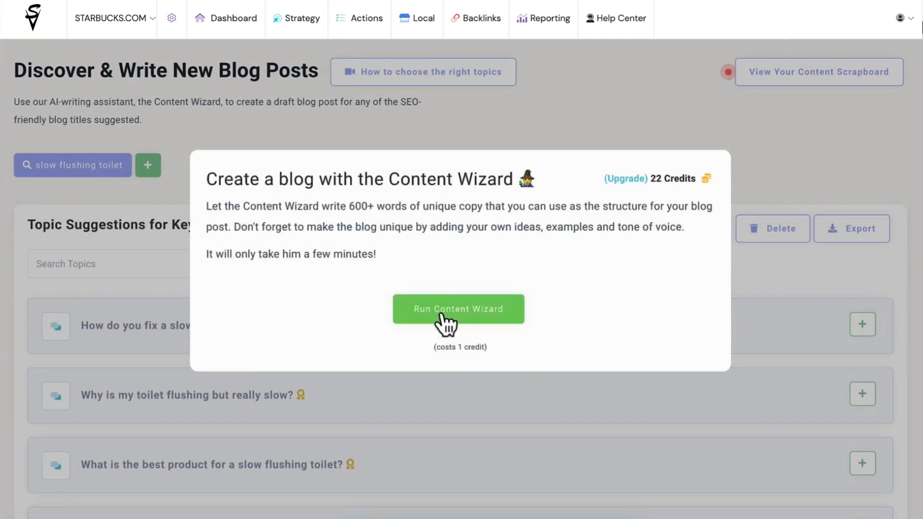
{"action": "left_click", "coordinate": [454, 313]}
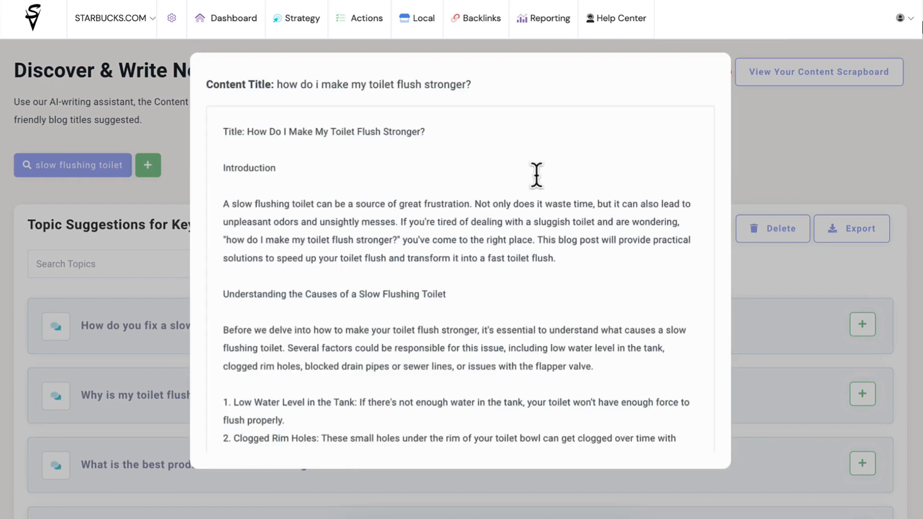
- Read the generated toilet flush draft from the introduction through to its conclusion
{"action": "scroll", "coordinate": [536, 175], "scroll_direction": "down", "scroll_amount": 1}
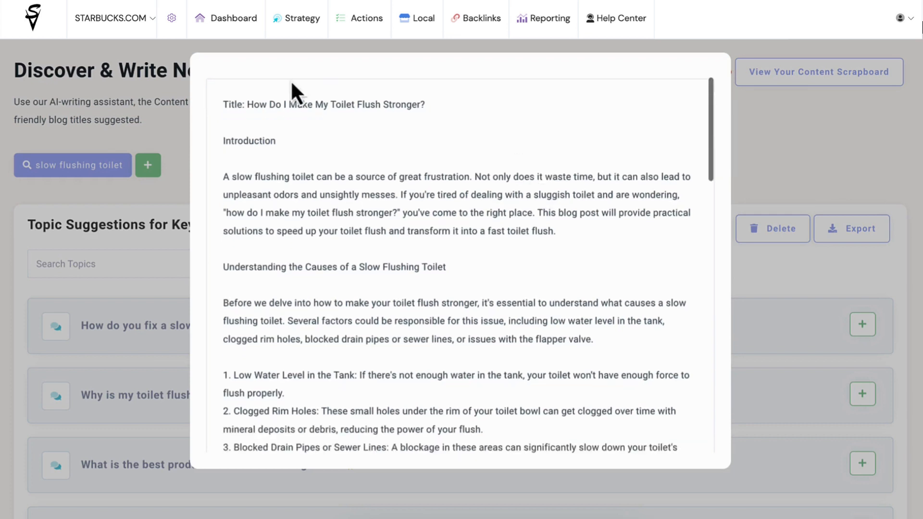
{"action": "scroll", "coordinate": [449, 144], "scroll_direction": "down", "scroll_amount": 1}
{"action": "scroll", "coordinate": [448, 161], "scroll_direction": "down", "scroll_amount": 1}
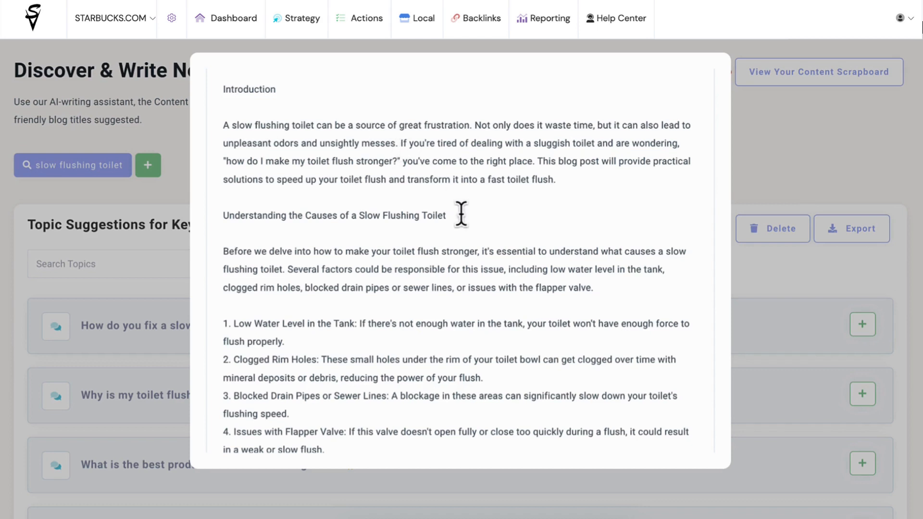
{"action": "scroll", "coordinate": [461, 213], "scroll_direction": "down", "scroll_amount": 3}
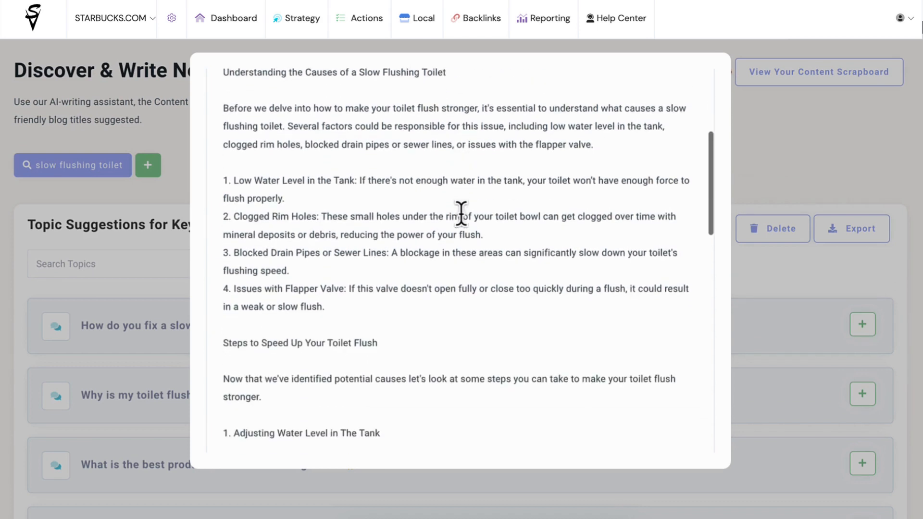
{"action": "scroll", "coordinate": [461, 213], "scroll_direction": "down", "scroll_amount": 5}
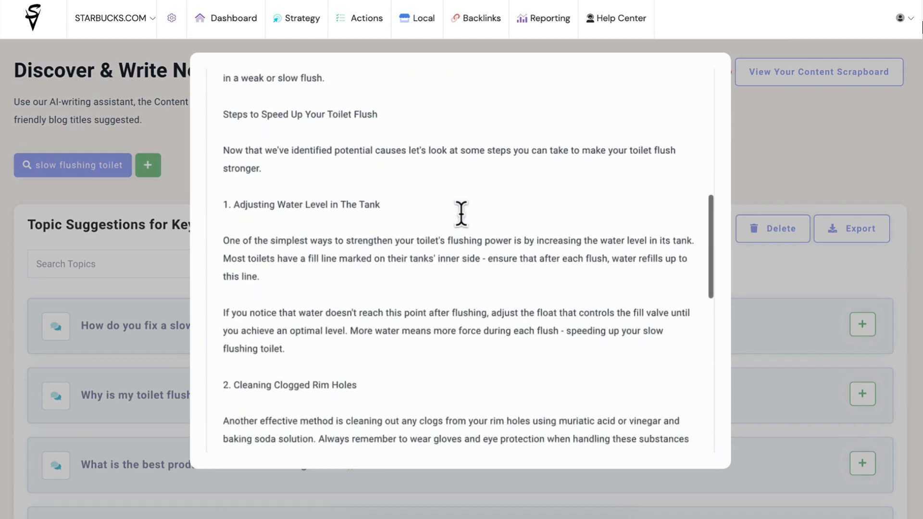
{"action": "scroll", "coordinate": [461, 213], "scroll_direction": "down", "scroll_amount": 4}
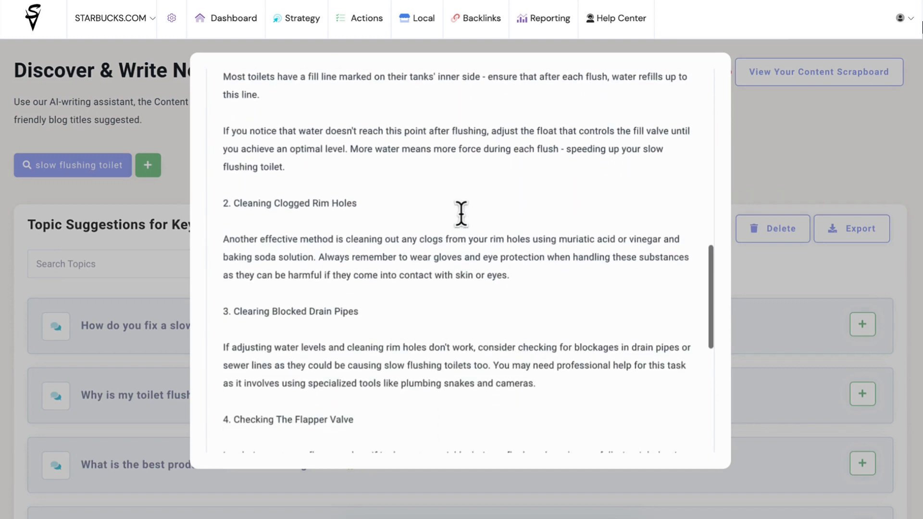
{"action": "scroll", "coordinate": [461, 213], "scroll_direction": "down", "scroll_amount": 2}
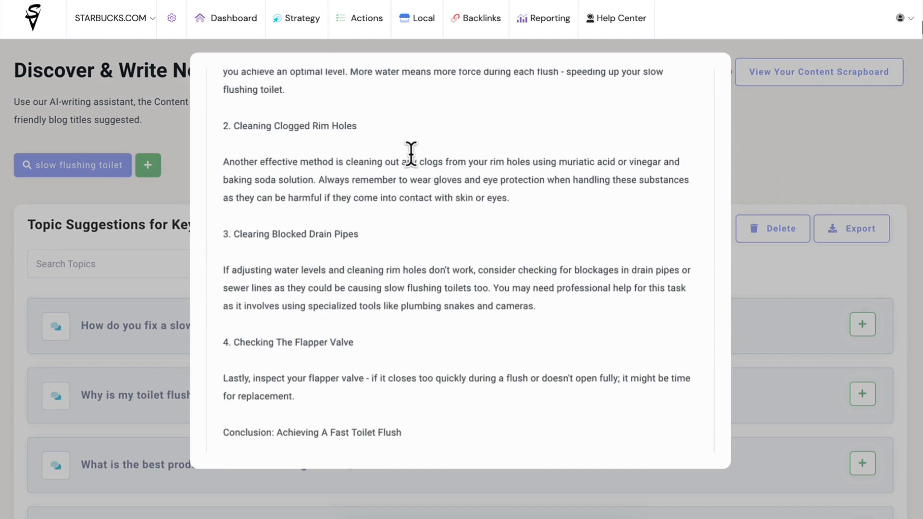
{"action": "scroll", "coordinate": [411, 154], "scroll_direction": "down", "scroll_amount": 3}
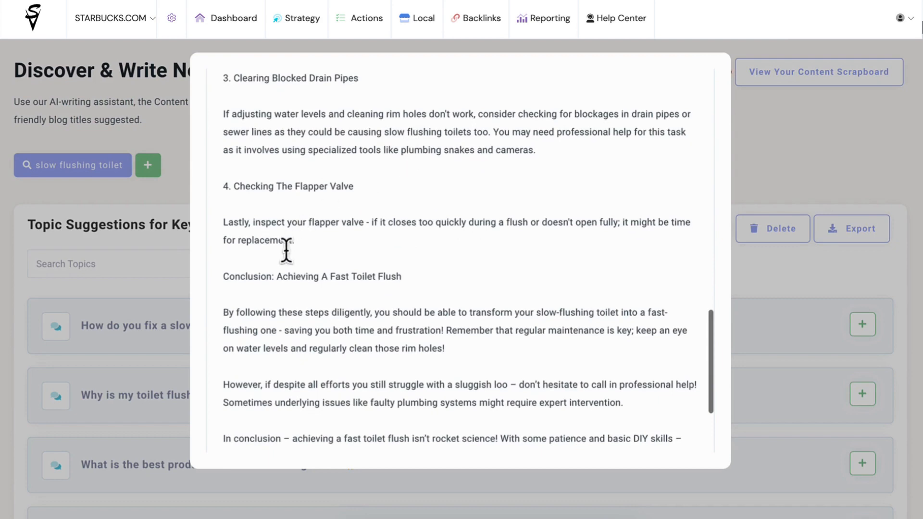
{"action": "scroll", "coordinate": [478, 250], "scroll_direction": "down", "scroll_amount": 2}
{"action": "scroll", "coordinate": [478, 250], "scroll_direction": "down", "scroll_amount": 1}
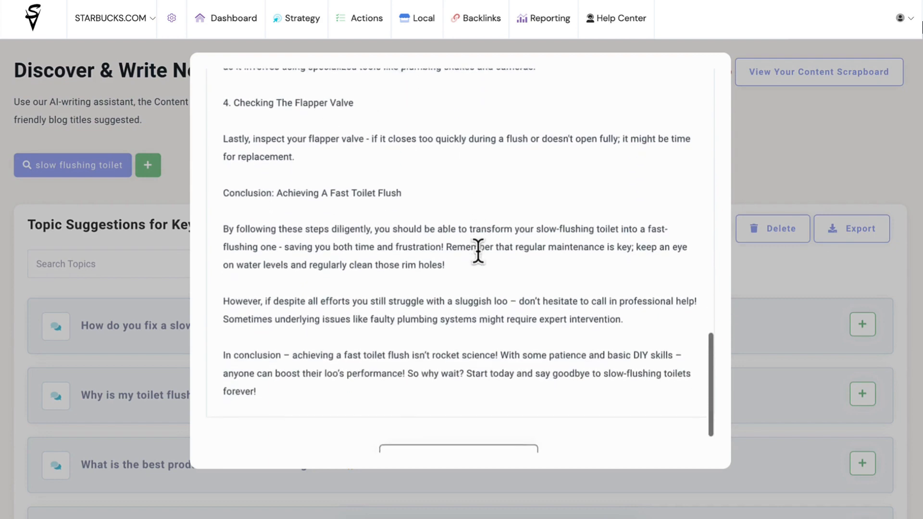
{"action": "scroll", "coordinate": [478, 251], "scroll_direction": "up", "scroll_amount": 10}
{"action": "scroll", "coordinate": [478, 250], "scroll_direction": "up", "scroll_amount": 10}
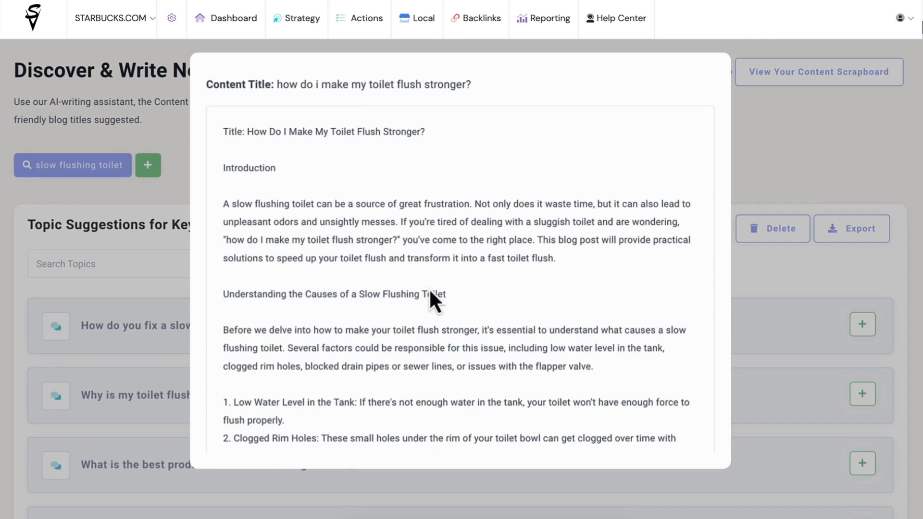
- Find the words "fast" and "speed" in the draft to check keyword use, and select the draft text starting from its title
{"action": "scroll", "coordinate": [430, 291], "scroll_direction": "down", "scroll_amount": 15}
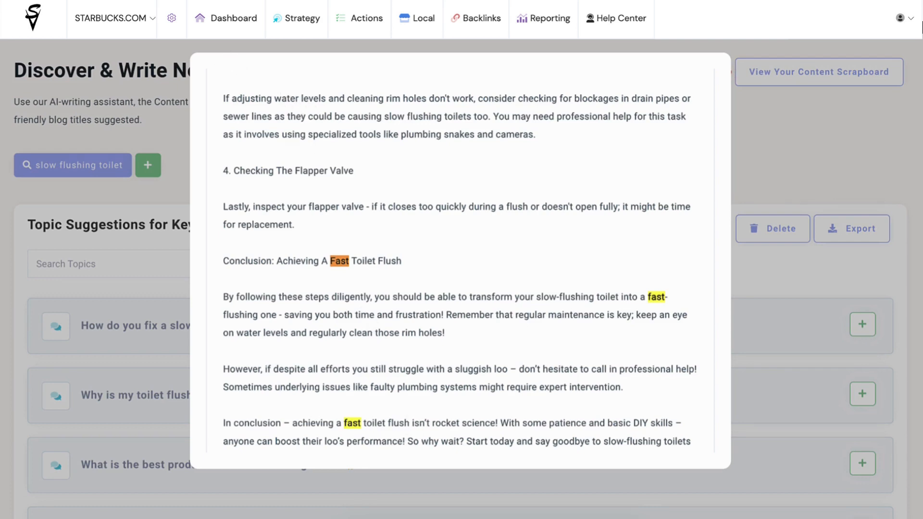
{"action": "key", "text": "Escape"}
{"action": "scroll", "coordinate": [371, 226], "scroll_direction": "down", "scroll_amount": 3}
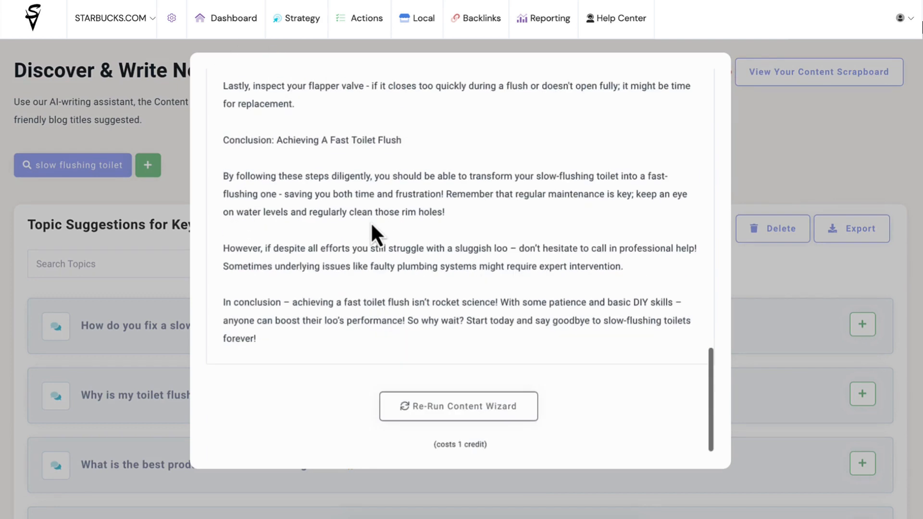
{"action": "scroll", "coordinate": [370, 225], "scroll_direction": "up", "scroll_amount": 9}
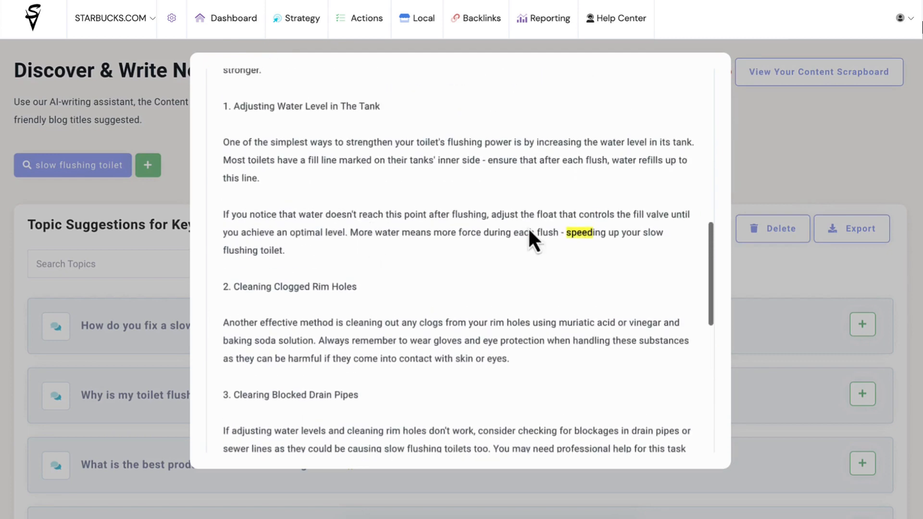
{"action": "scroll", "coordinate": [549, 230], "scroll_direction": "up", "scroll_amount": 4}
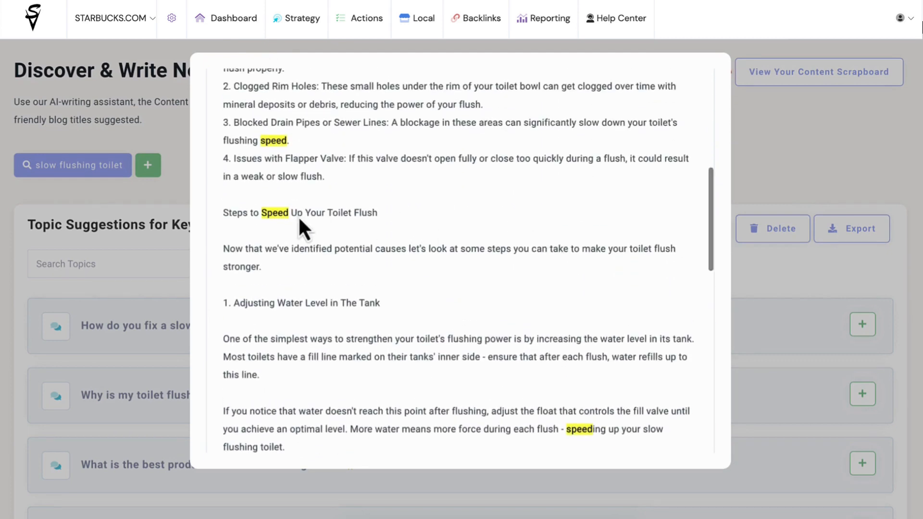
{"action": "scroll", "coordinate": [350, 216], "scroll_direction": "up", "scroll_amount": 4}
{"action": "scroll", "coordinate": [350, 211], "scroll_direction": "up", "scroll_amount": 5}
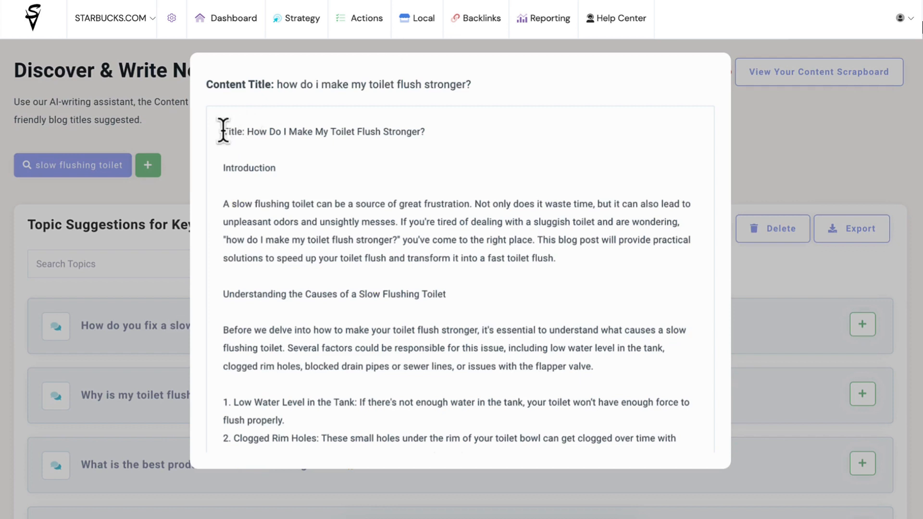
{"action": "left_click_drag", "start_coordinate": [223, 130], "coordinate": [364, 312]}
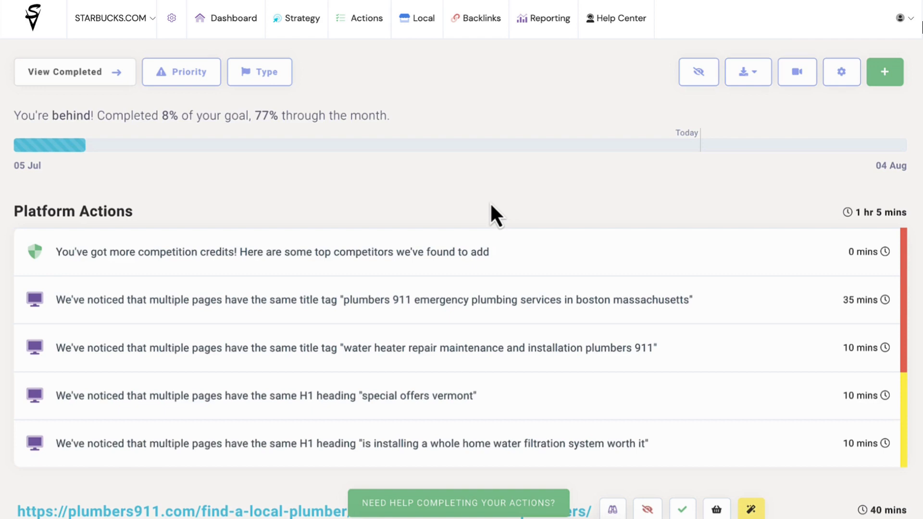
- Review what to do and why it matters for the duplicate title tag action "plumbers 911 emergency plumbing services in boston massachusetts", and collapse it
{"action": "scroll", "coordinate": [490, 202], "scroll_direction": "down", "scroll_amount": 3}
{"action": "scroll", "coordinate": [660, 73], "scroll_direction": "down", "scroll_amount": 1}
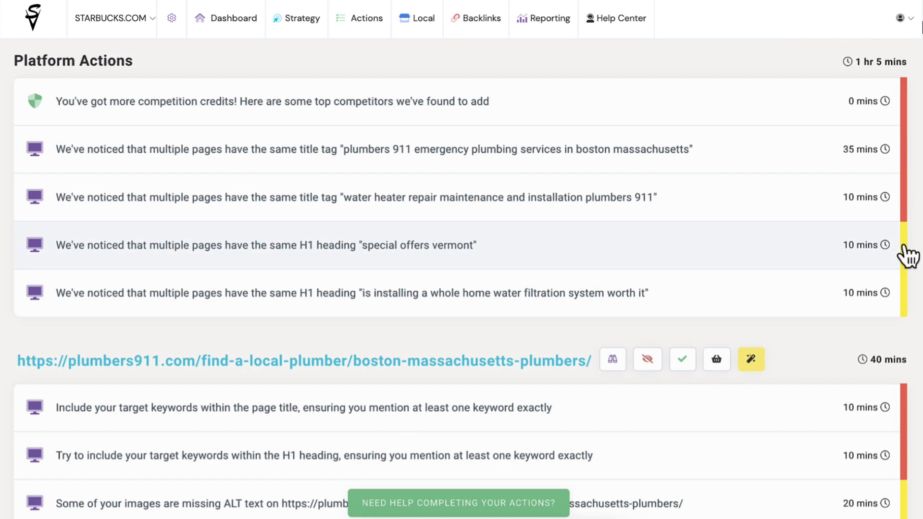
{"action": "left_click", "coordinate": [642, 154]}
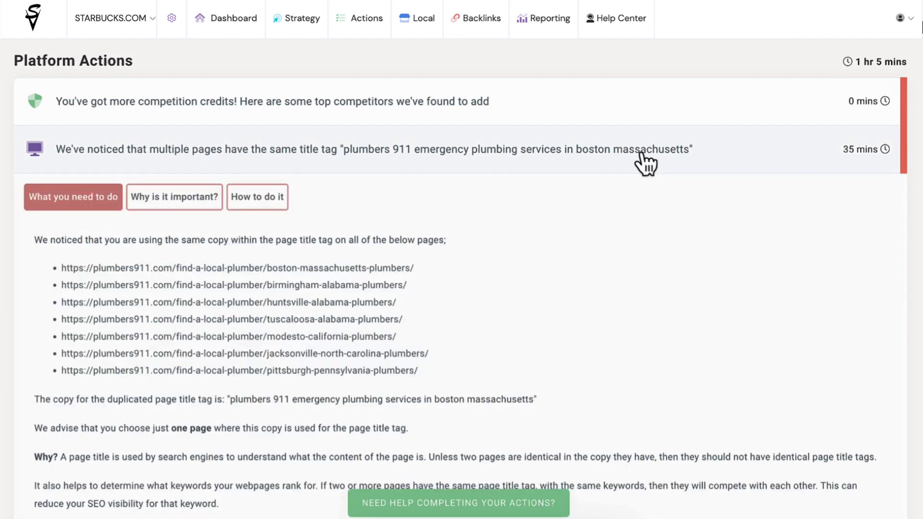
{"action": "scroll", "coordinate": [646, 295], "scroll_direction": "down", "scroll_amount": 2}
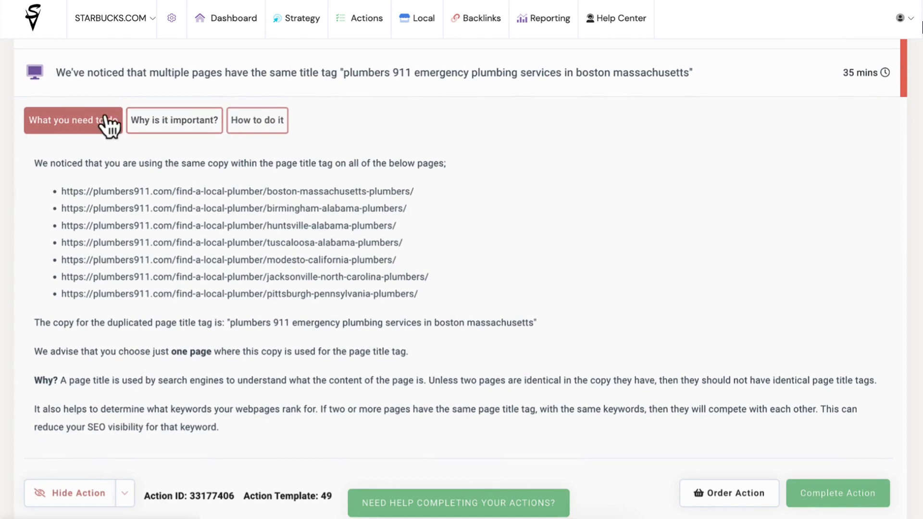
{"action": "left_click", "coordinate": [161, 126]}
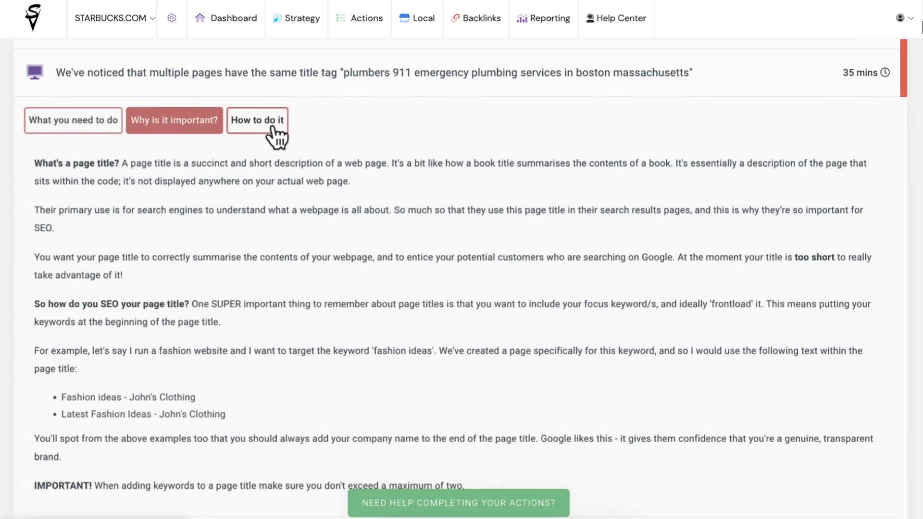
{"action": "left_click", "coordinate": [98, 129]}
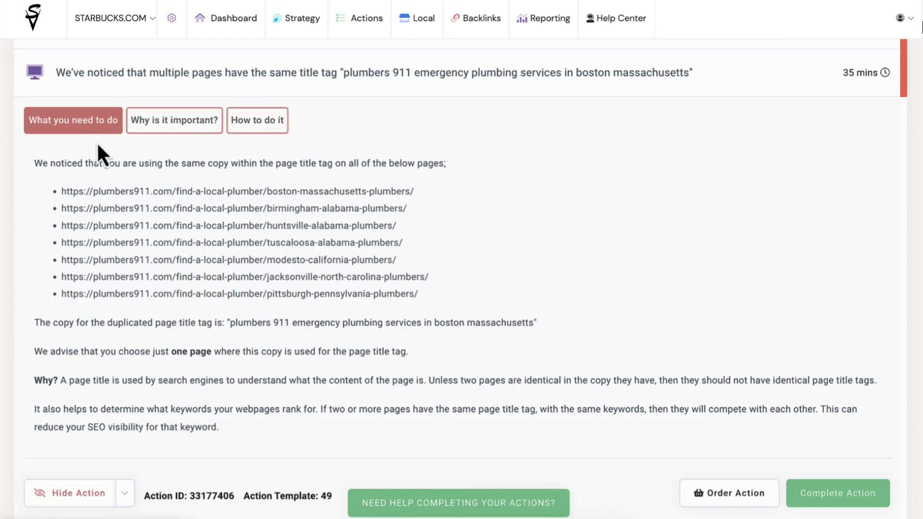
{"action": "scroll", "coordinate": [308, 275], "scroll_direction": "down", "scroll_amount": 2}
{"action": "scroll", "coordinate": [307, 275], "scroll_direction": "down", "scroll_amount": 2}
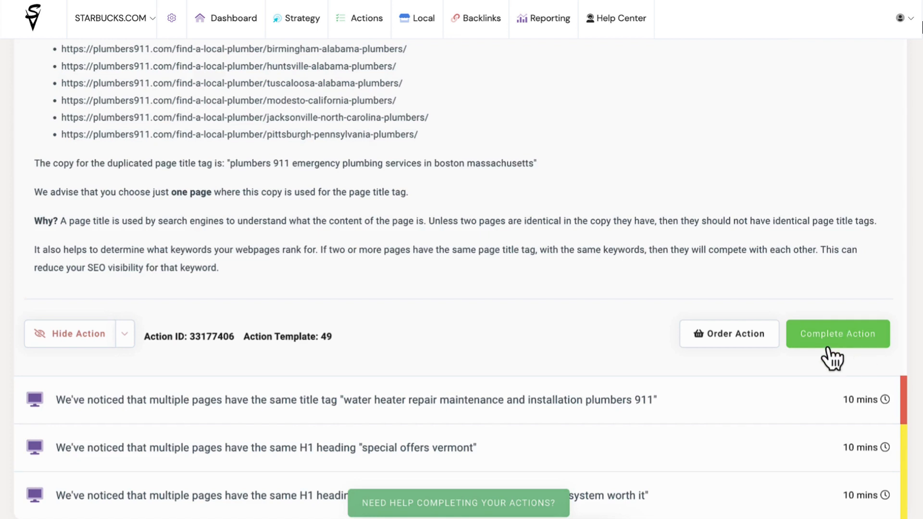
{"action": "scroll", "coordinate": [653, 214], "scroll_direction": "up", "scroll_amount": 4}
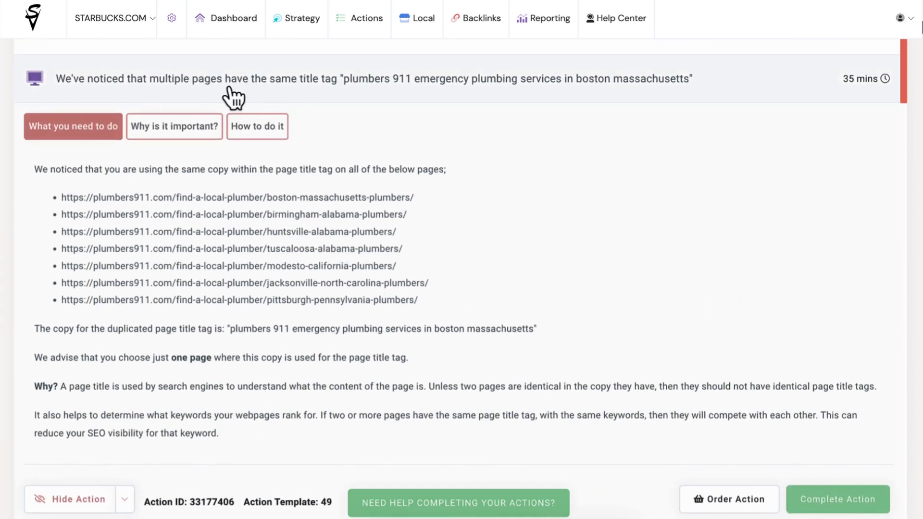
{"action": "left_click", "coordinate": [425, 100]}
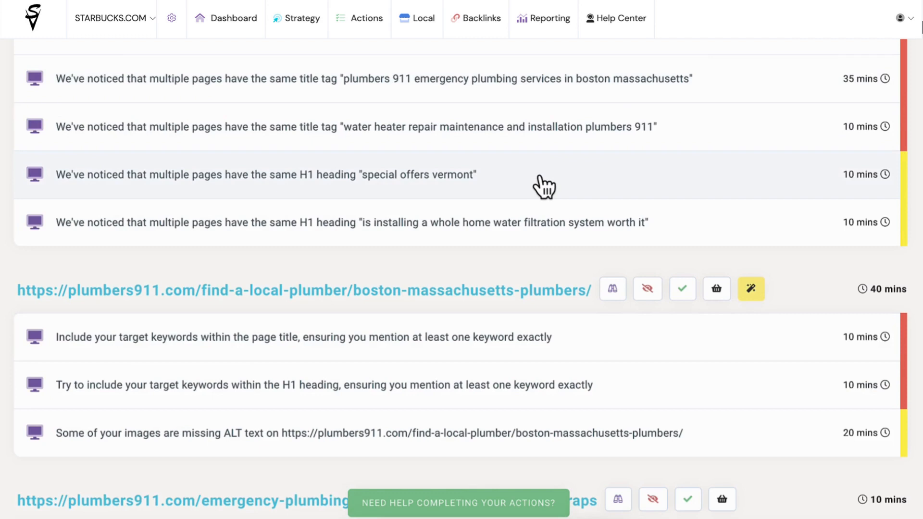
- Review the page title, H1 heading and image ALT text actions for the Boston Massachusetts plumbers page
{"action": "scroll", "coordinate": [543, 187], "scroll_direction": "down", "scroll_amount": 3}
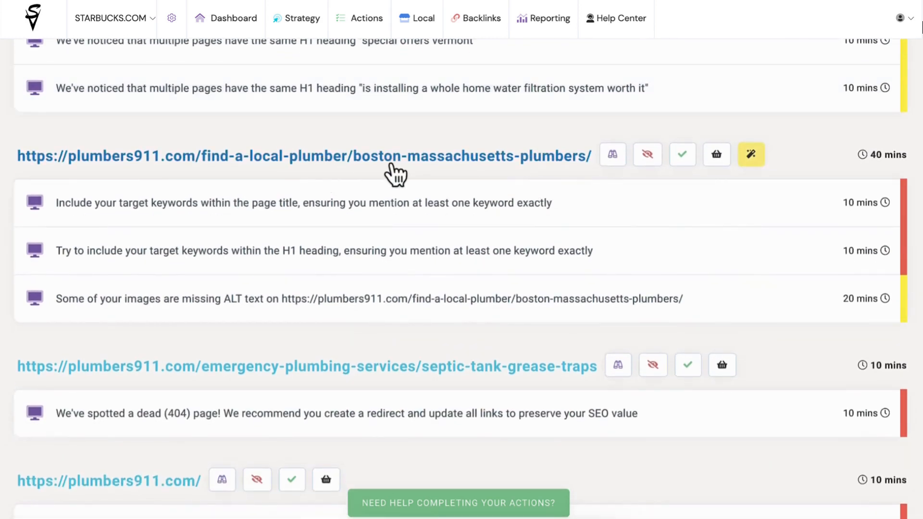
{"action": "scroll", "coordinate": [396, 176], "scroll_direction": "down", "scroll_amount": 1}
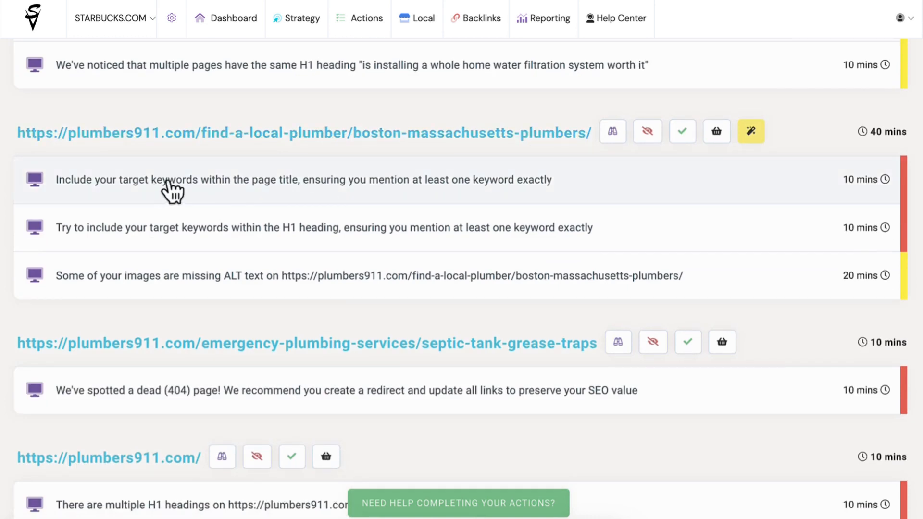
{"action": "left_click", "coordinate": [379, 182]}
{"action": "left_click", "coordinate": [350, 182]}
{"action": "scroll", "coordinate": [301, 202], "scroll_direction": "down", "scroll_amount": 1}
{"action": "left_click", "coordinate": [299, 191]}
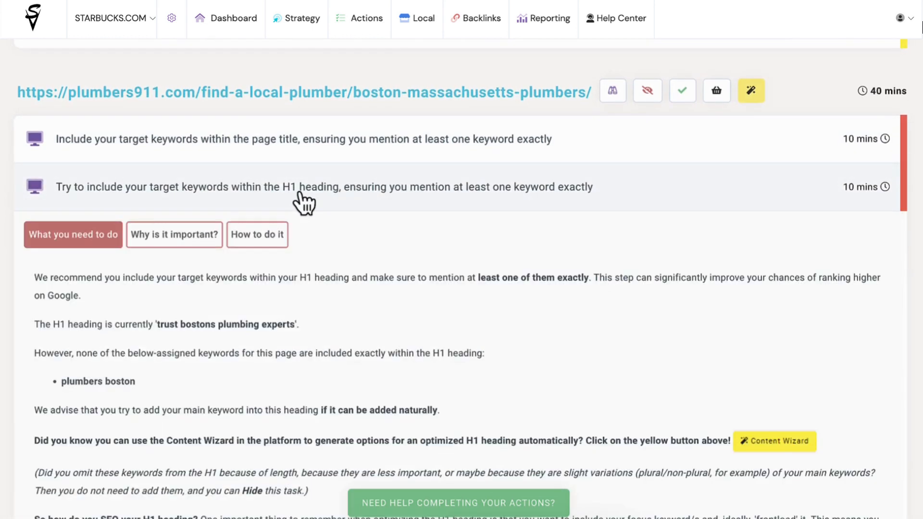
{"action": "left_click", "coordinate": [299, 193]}
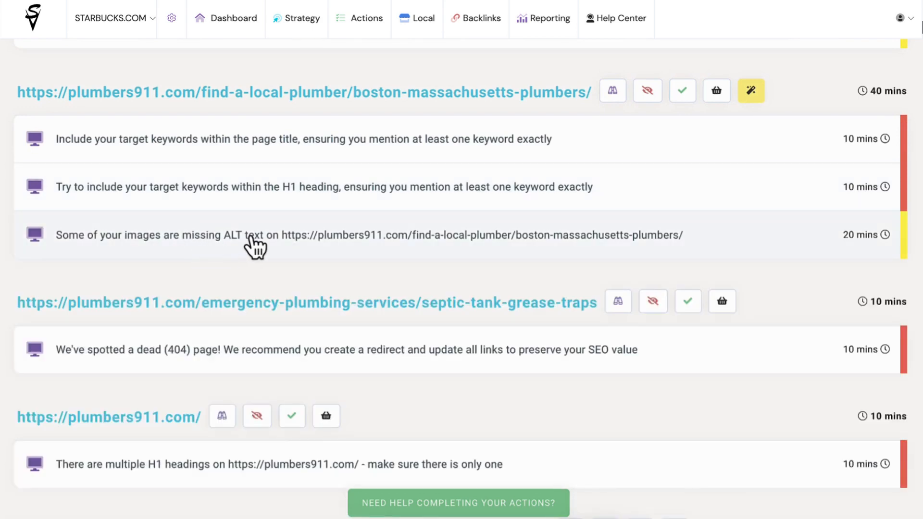
{"action": "left_click", "coordinate": [255, 246]}
{"action": "left_click", "coordinate": [282, 244]}
- Look through the remaining page actions, including dead pages, multiple H1 headings, broken images and title tag length
{"action": "scroll", "coordinate": [279, 240], "scroll_direction": "down", "scroll_amount": 2}
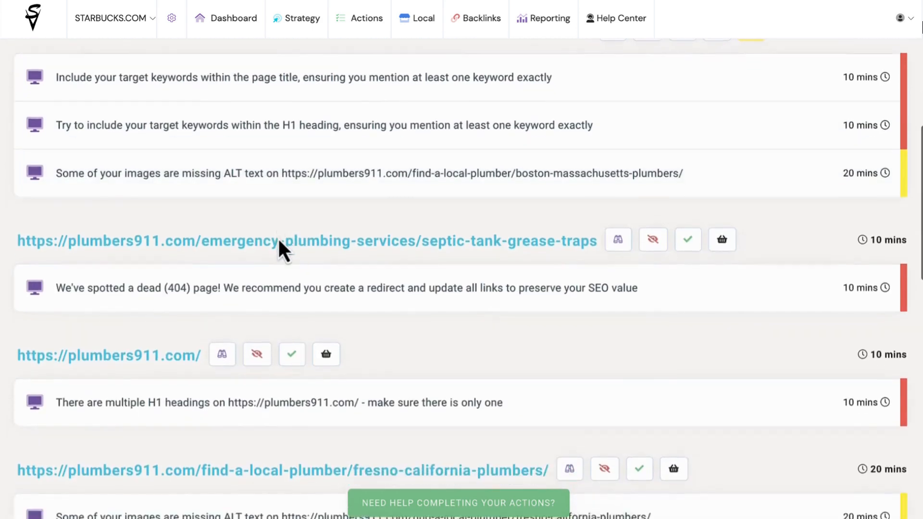
{"action": "scroll", "coordinate": [279, 240], "scroll_direction": "down", "scroll_amount": 2}
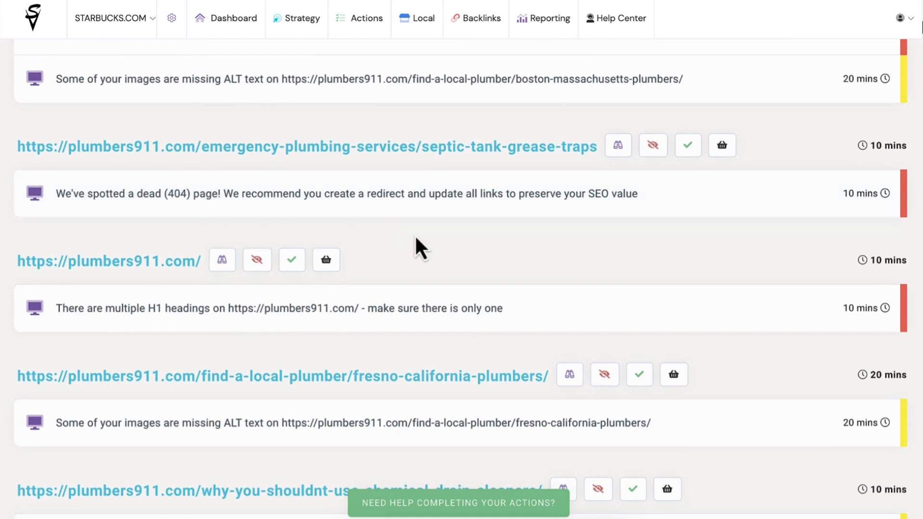
{"action": "scroll", "coordinate": [416, 239], "scroll_direction": "down", "scroll_amount": 2}
{"action": "scroll", "coordinate": [209, 253], "scroll_direction": "down", "scroll_amount": 1}
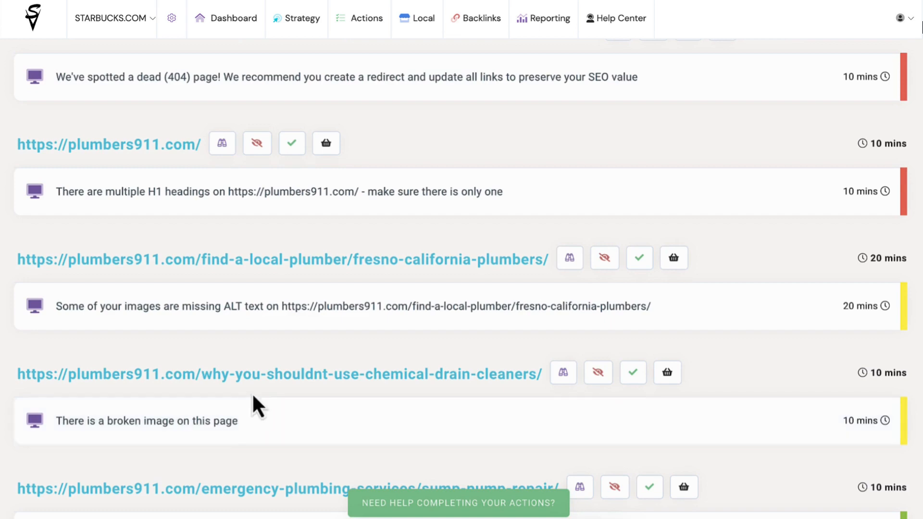
{"action": "scroll", "coordinate": [319, 356], "scroll_direction": "down", "scroll_amount": 2}
{"action": "scroll", "coordinate": [319, 356], "scroll_direction": "down", "scroll_amount": 3}
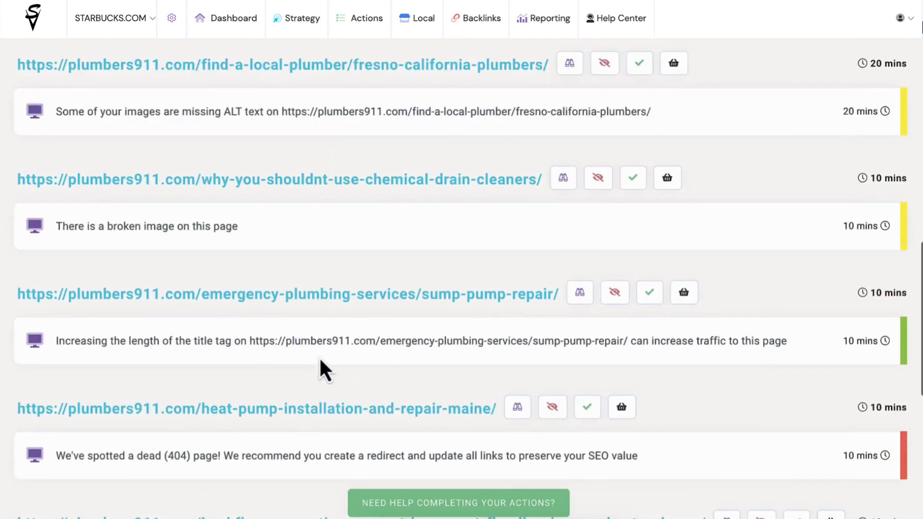
{"action": "left_click", "coordinate": [310, 182]}
{"action": "scroll", "coordinate": [586, 334], "scroll_direction": "down", "scroll_amount": 7}
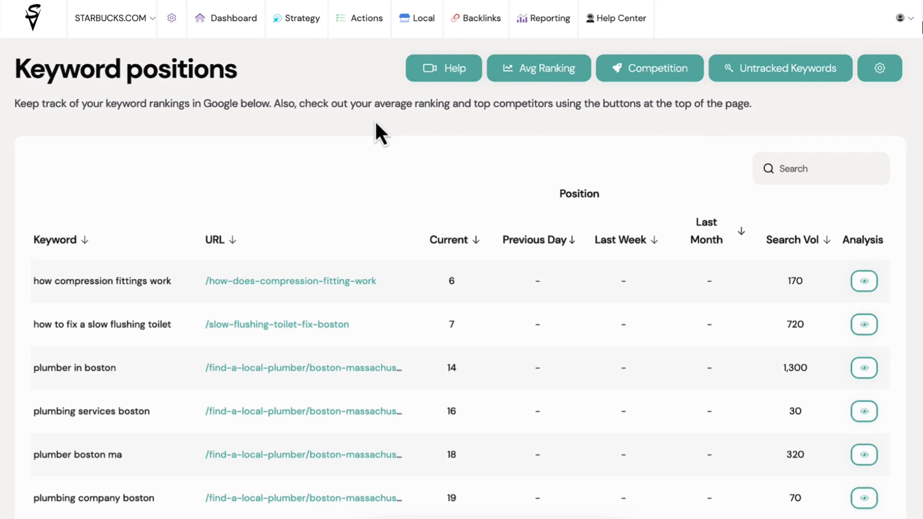
- Examine the current Google positions of the tracked keywords, including "plumber in boston"
{"action": "scroll", "coordinate": [333, 150], "scroll_direction": "down", "scroll_amount": 1}
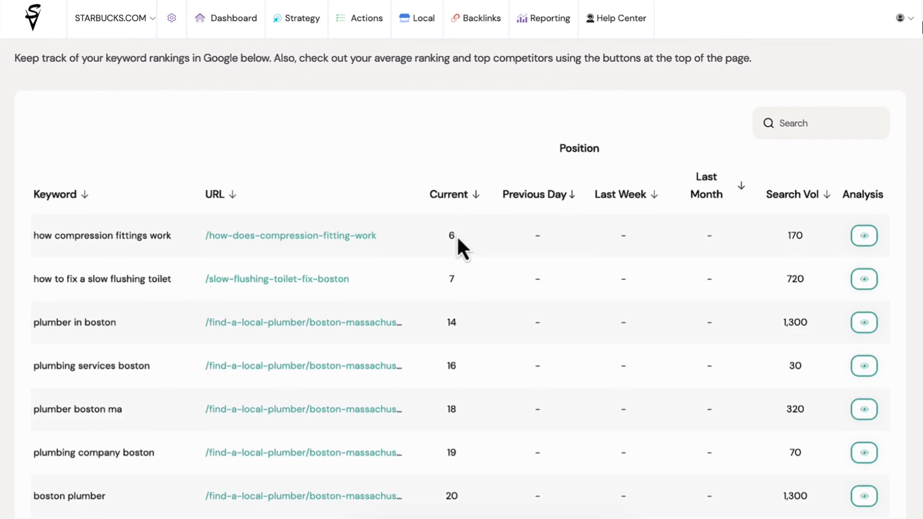
{"action": "left_click_drag", "start_coordinate": [445, 321], "coordinate": [456, 321]}
{"action": "left_click", "coordinate": [480, 336]}
{"action": "scroll", "coordinate": [666, 186], "scroll_direction": "up", "scroll_amount": 2}
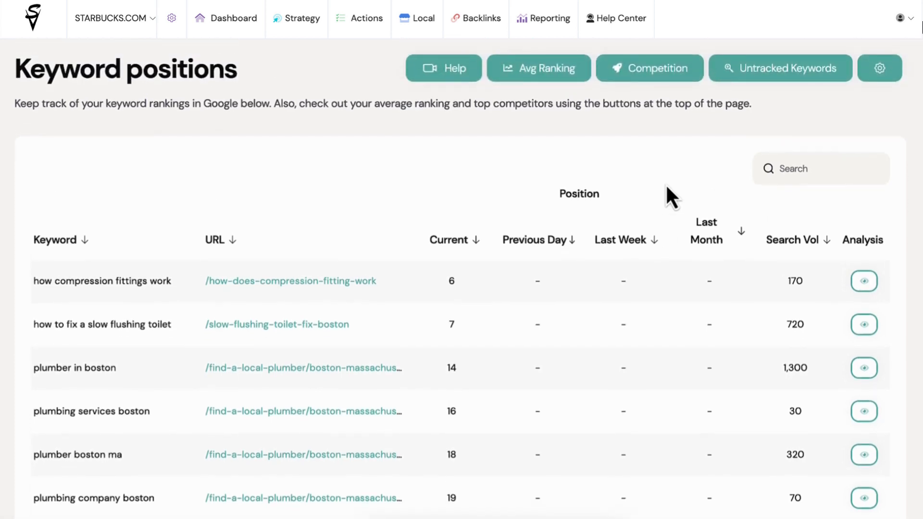
- View the average ranking over time and the top 10 competitors across all keywords, closing each view
{"action": "left_click", "coordinate": [532, 81]}
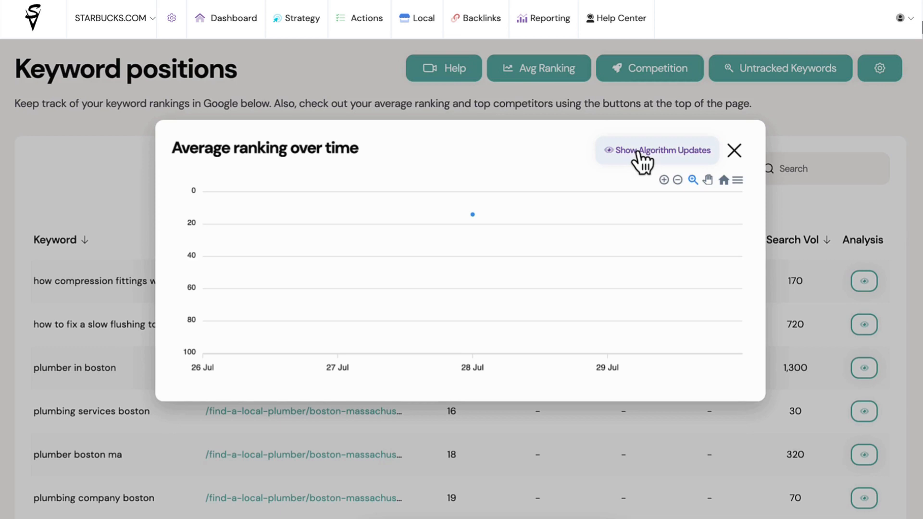
{"action": "left_click", "coordinate": [735, 151]}
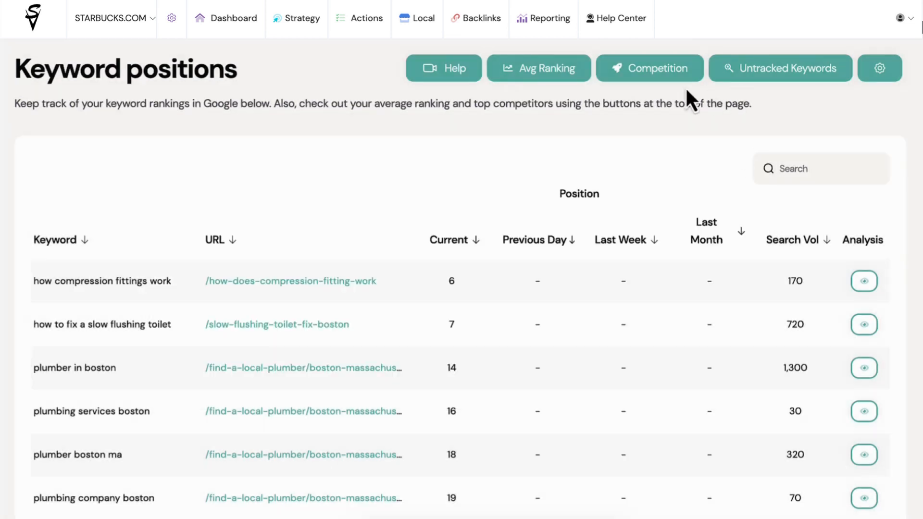
{"action": "left_click", "coordinate": [647, 74]}
{"action": "scroll", "coordinate": [559, 260], "scroll_direction": "down", "scroll_amount": 1}
{"action": "scroll", "coordinate": [561, 264], "scroll_direction": "up", "scroll_amount": 1}
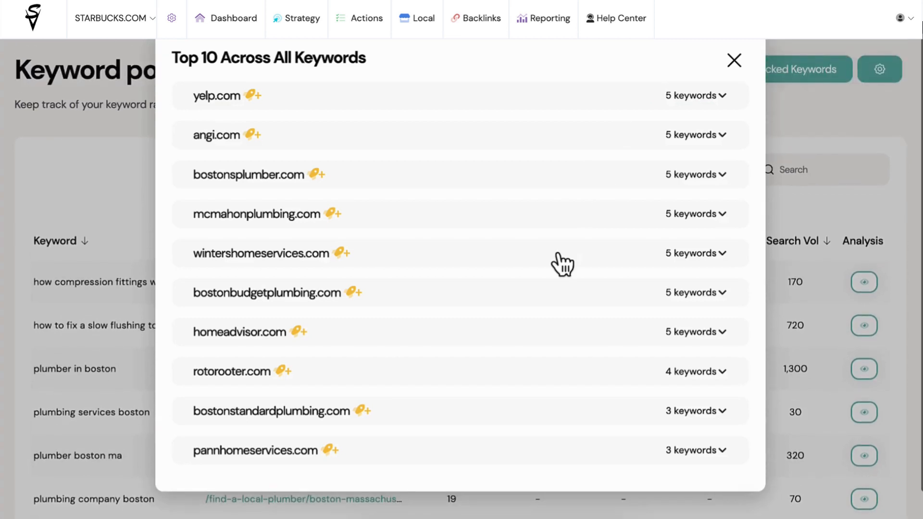
{"action": "left_click", "coordinate": [733, 61]}
- Add the untracked keyword "hairline crack in fiberglass tub" to the tracked keywords, and close the list
{"action": "left_click", "coordinate": [780, 70]}
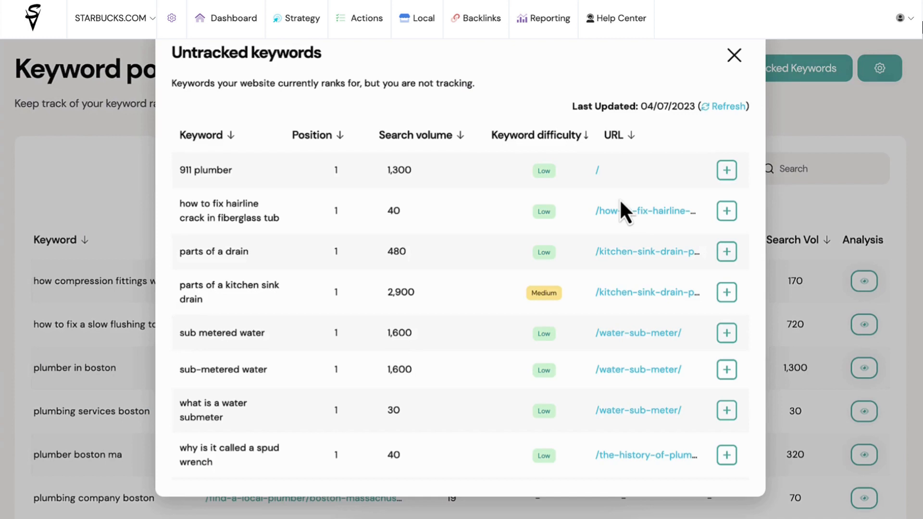
{"action": "scroll", "coordinate": [406, 287], "scroll_direction": "down", "scroll_amount": 9}
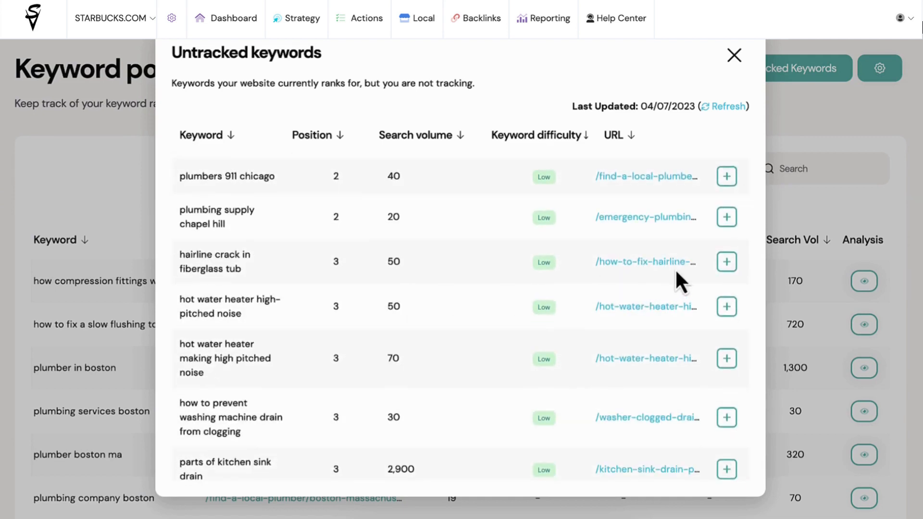
{"action": "left_click", "coordinate": [726, 261]}
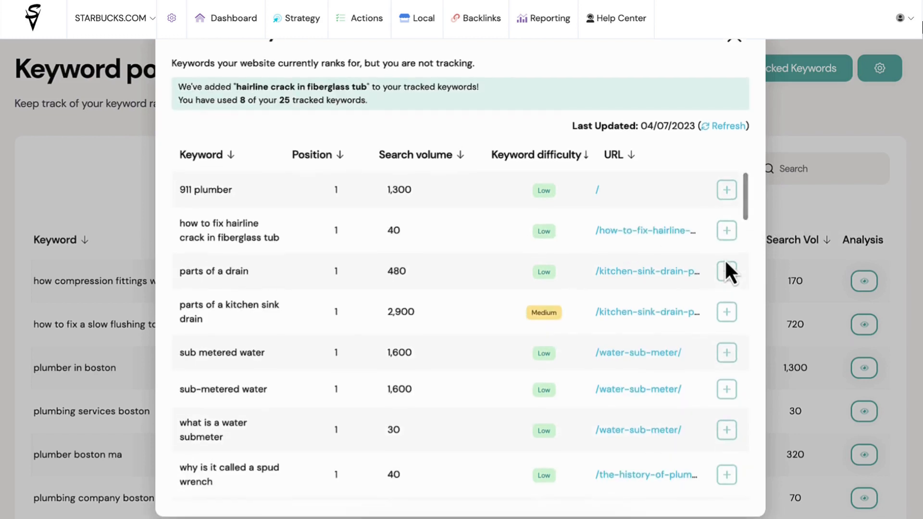
{"action": "left_click", "coordinate": [732, 42]}
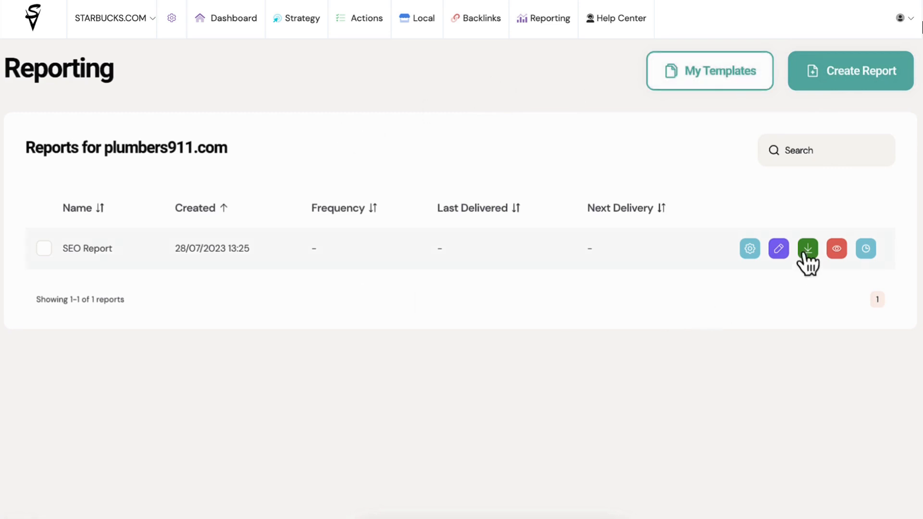
- Open the SEO Report for editing and skim its pages from the cover through the keyword rankings
{"action": "left_click", "coordinate": [778, 249]}
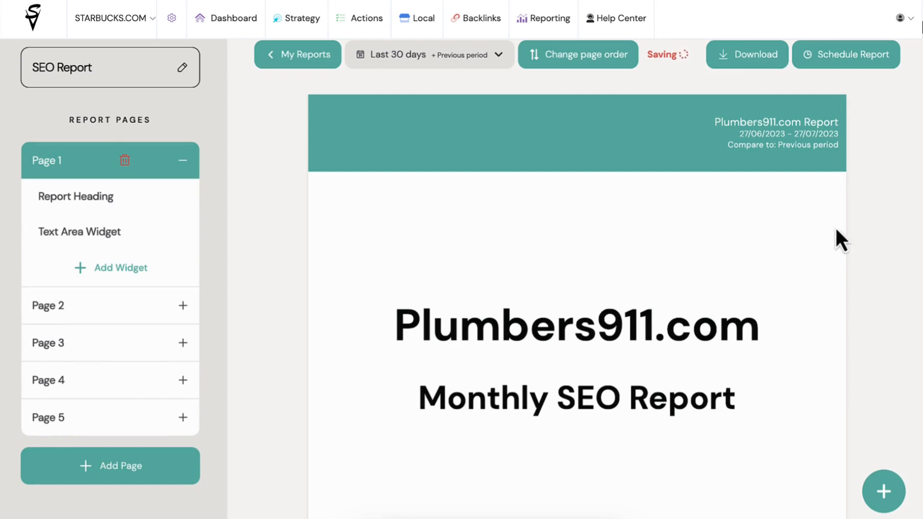
{"action": "scroll", "coordinate": [872, 235], "scroll_direction": "down", "scroll_amount": 3}
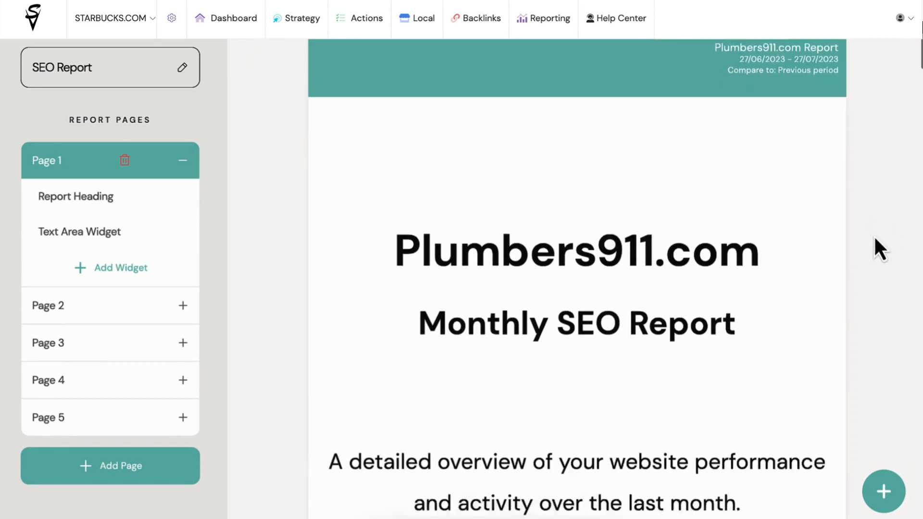
{"action": "scroll", "coordinate": [873, 235], "scroll_direction": "down", "scroll_amount": 15}
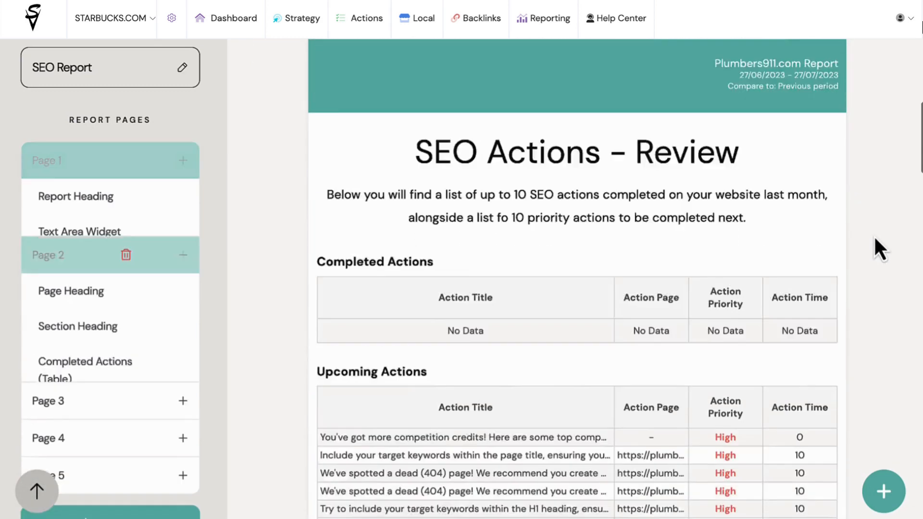
{"action": "scroll", "coordinate": [873, 235], "scroll_direction": "down", "scroll_amount": 17}
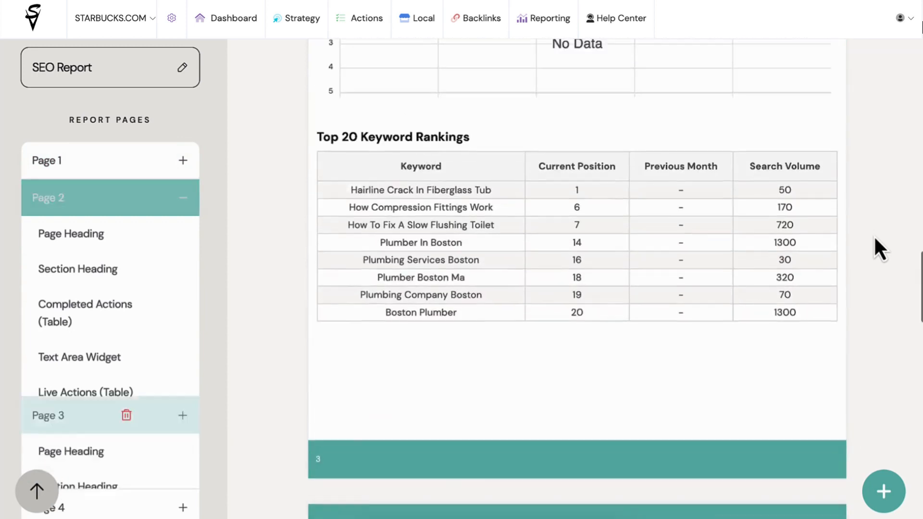
{"action": "scroll", "coordinate": [873, 235], "scroll_direction": "up", "scroll_amount": 20}
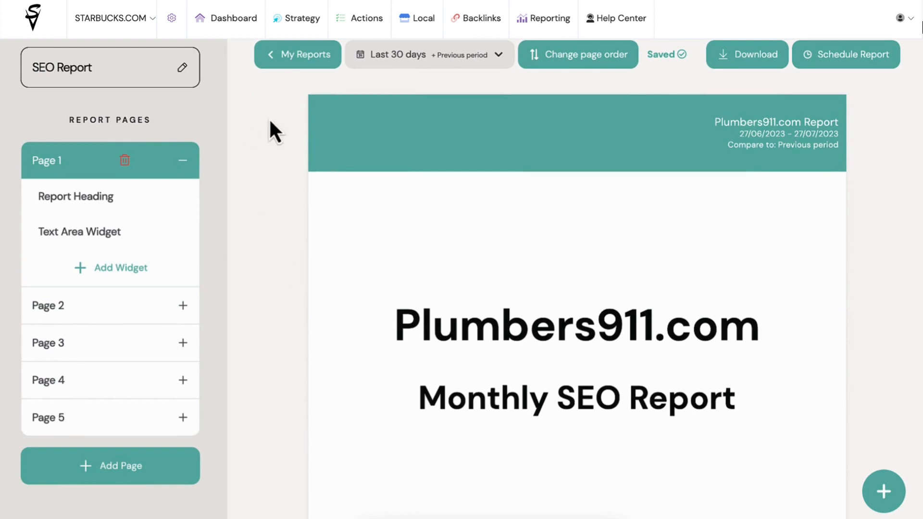
- Look at the report's date range and comparison period options, and cancel without changing them
{"action": "left_click", "coordinate": [456, 57]}
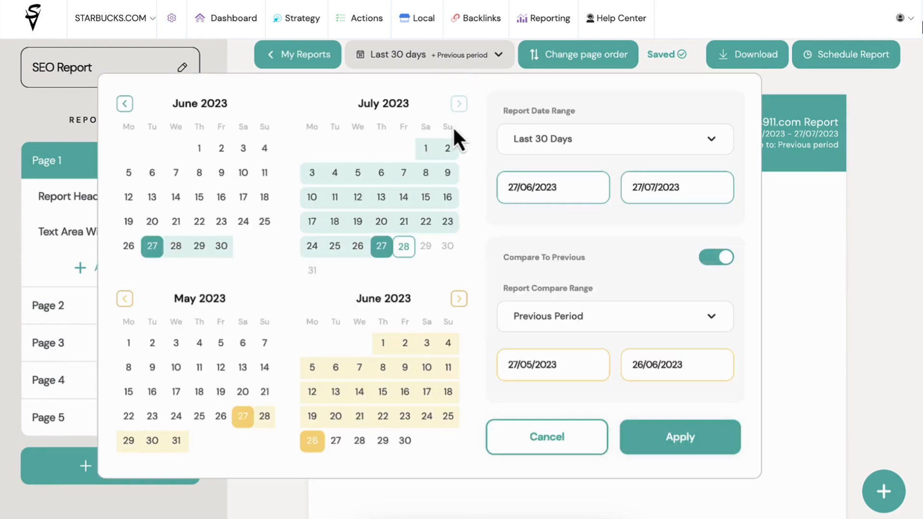
{"action": "left_click", "coordinate": [555, 56]}
{"action": "left_click", "coordinate": [727, 86]}
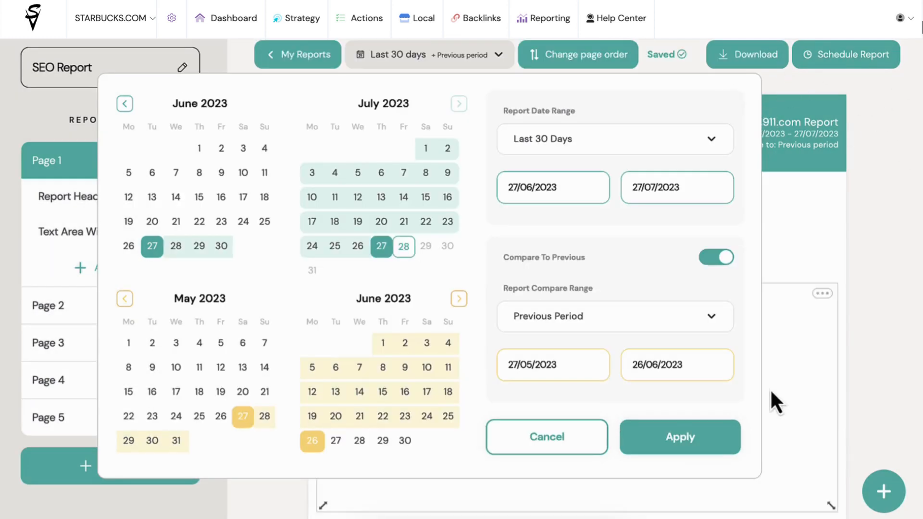
{"action": "left_click", "coordinate": [555, 435]}
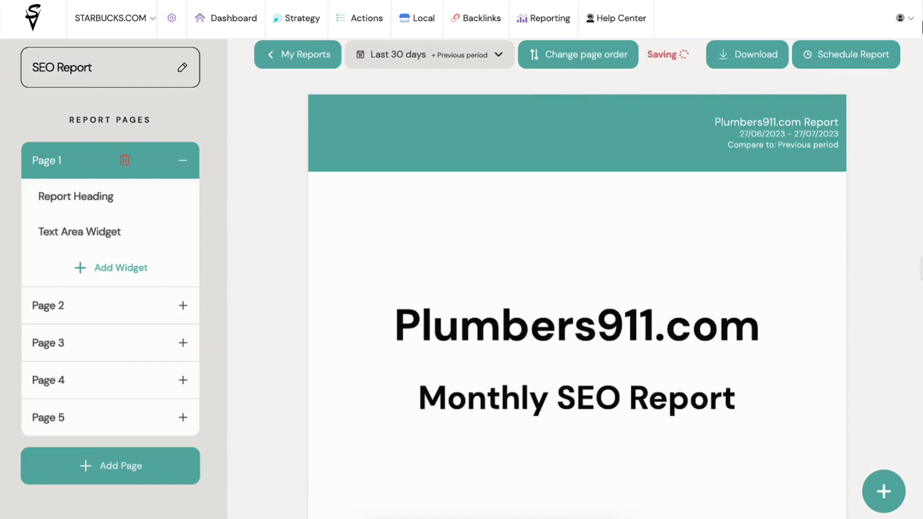
- Review the completed and upcoming actions on page 2 and the keyword ranking chart and table on page 3
{"action": "scroll", "coordinate": [890, 284], "scroll_direction": "down", "scroll_amount": 3}
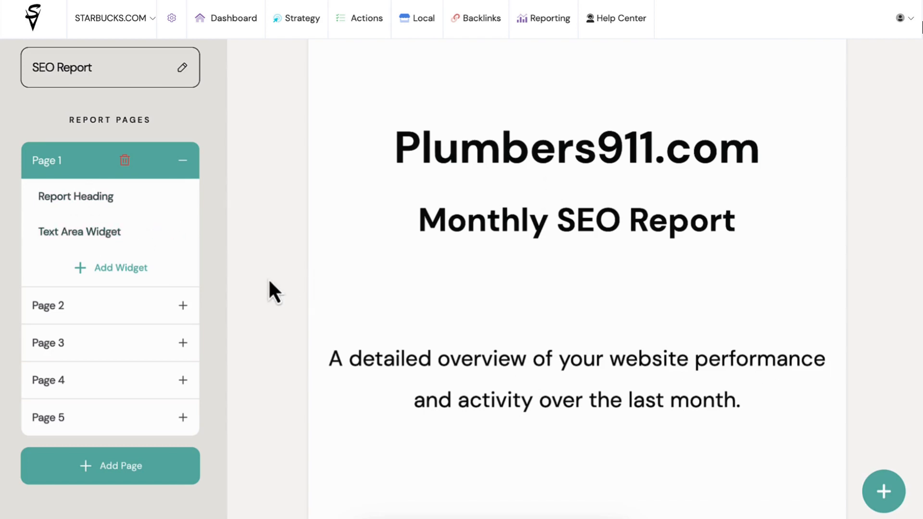
{"action": "left_click", "coordinate": [75, 306]}
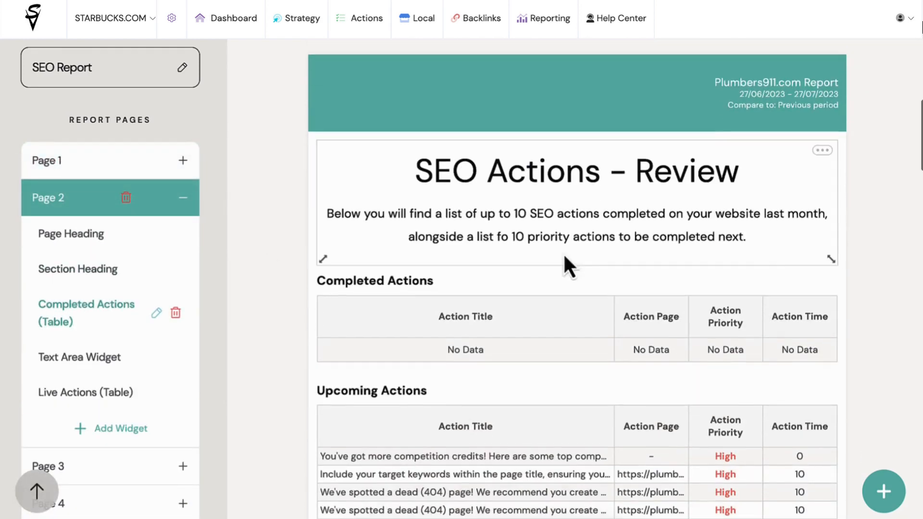
{"action": "scroll", "coordinate": [861, 246], "scroll_direction": "down", "scroll_amount": 2}
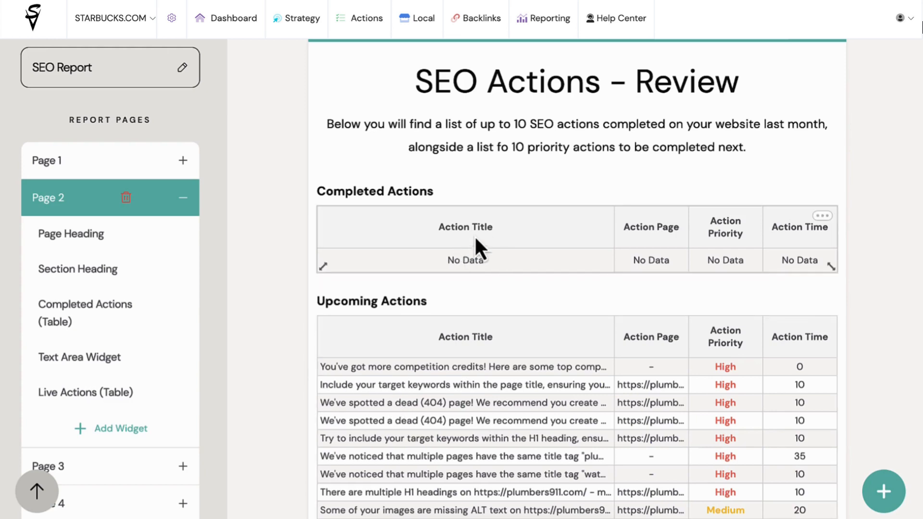
{"action": "scroll", "coordinate": [473, 239], "scroll_direction": "down", "scroll_amount": 2}
{"action": "scroll", "coordinate": [596, 262], "scroll_direction": "down", "scroll_amount": 7}
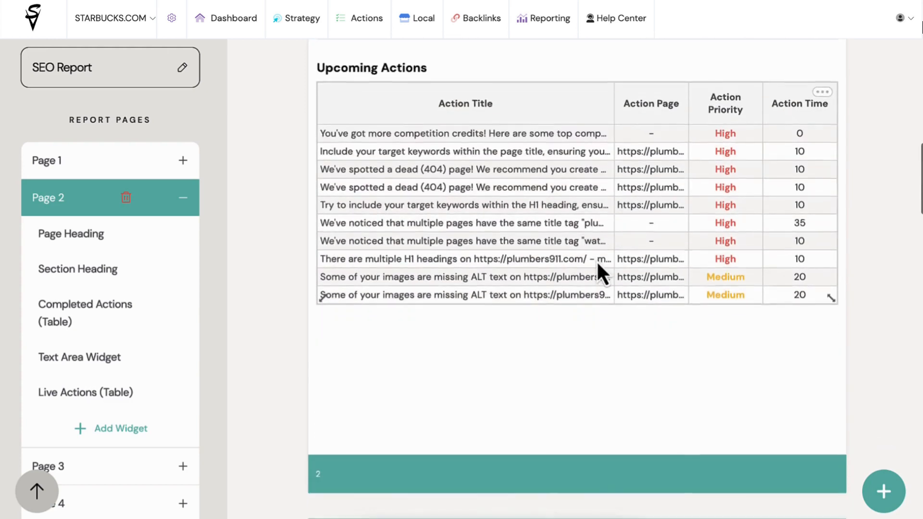
{"action": "scroll", "coordinate": [597, 262], "scroll_direction": "down", "scroll_amount": 6}
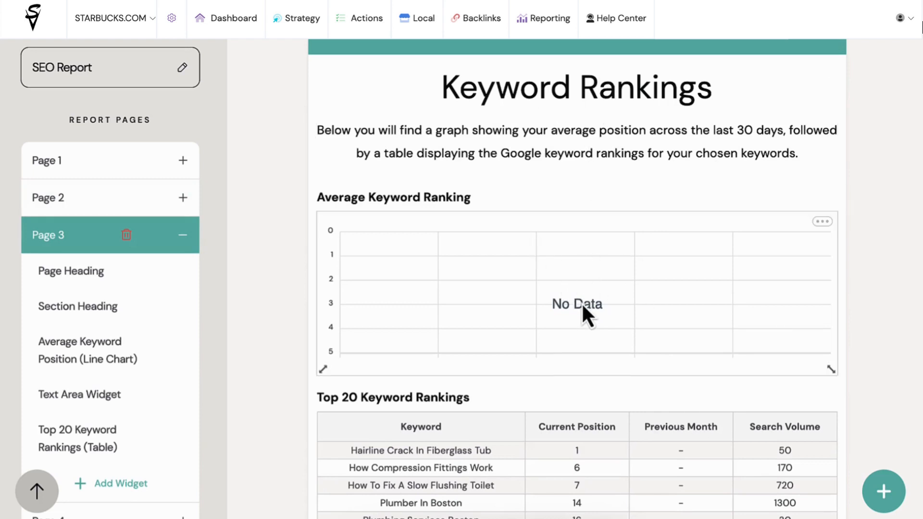
{"action": "scroll", "coordinate": [581, 302], "scroll_direction": "down", "scroll_amount": 4}
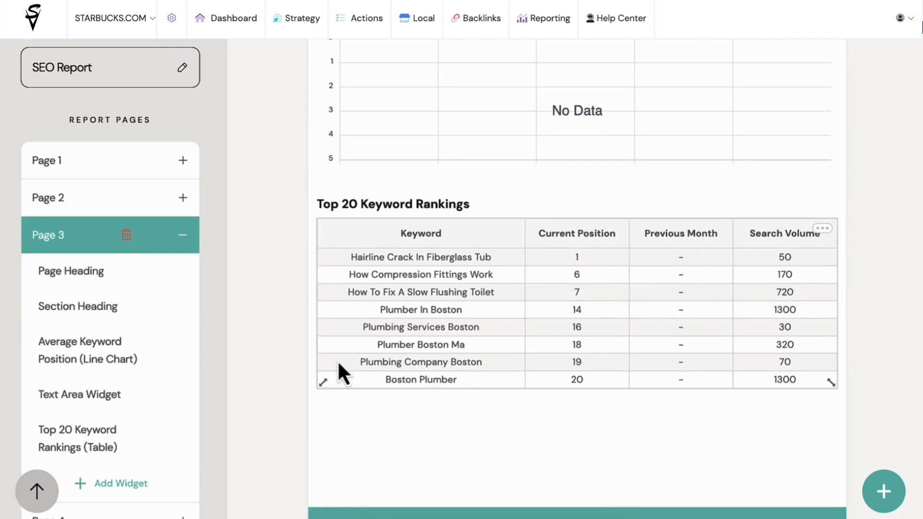
- Open the widget library for report page 3 and examine the Google Analytics (V4) widgets, including the All Traffic group
{"action": "scroll", "coordinate": [93, 340], "scroll_direction": "down", "scroll_amount": 1}
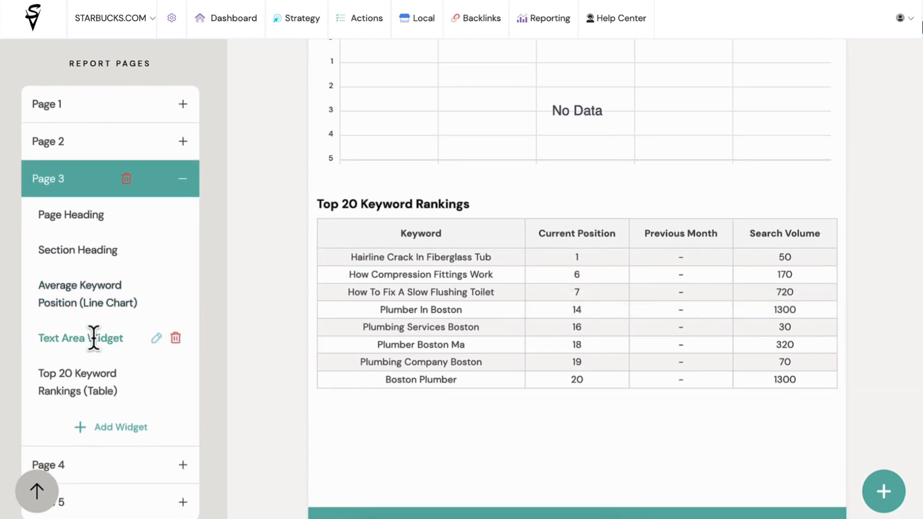
{"action": "left_click", "coordinate": [126, 430]}
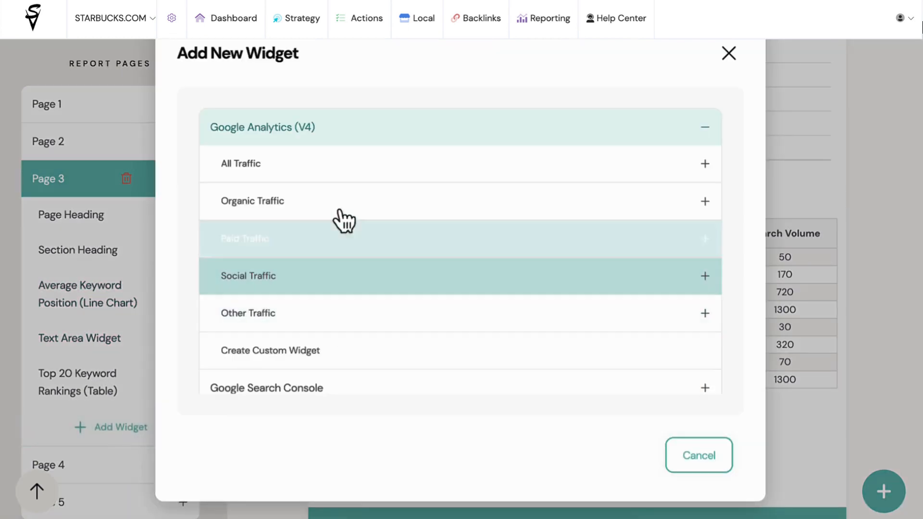
{"action": "scroll", "coordinate": [401, 149], "scroll_direction": "down", "scroll_amount": 1}
{"action": "scroll", "coordinate": [380, 142], "scroll_direction": "up", "scroll_amount": 1}
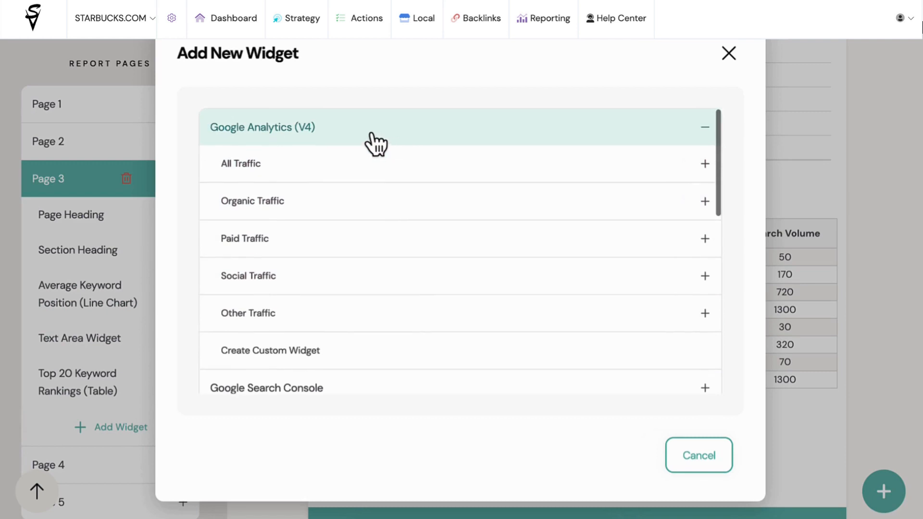
{"action": "left_click", "coordinate": [368, 134]}
{"action": "left_click", "coordinate": [285, 144]}
{"action": "scroll", "coordinate": [290, 293], "scroll_direction": "down", "scroll_amount": 1}
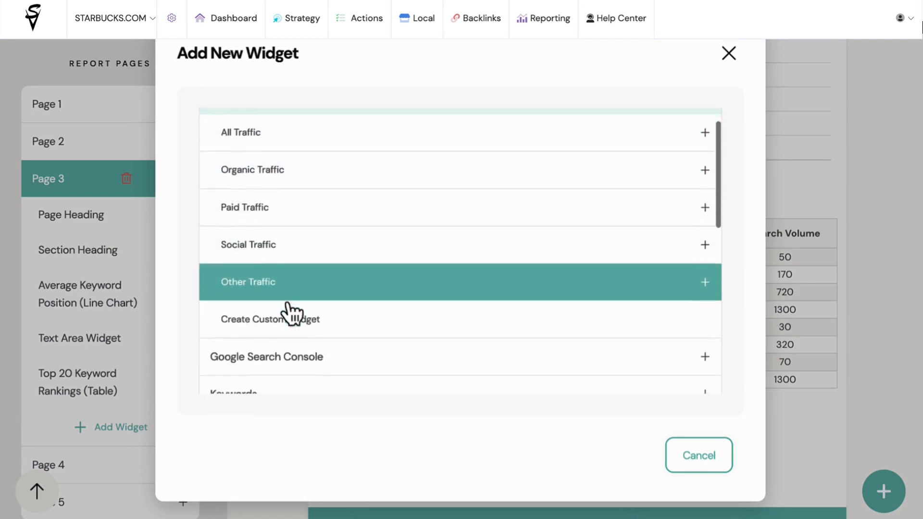
{"action": "left_click", "coordinate": [316, 146]}
{"action": "scroll", "coordinate": [319, 150], "scroll_direction": "up", "scroll_amount": 1}
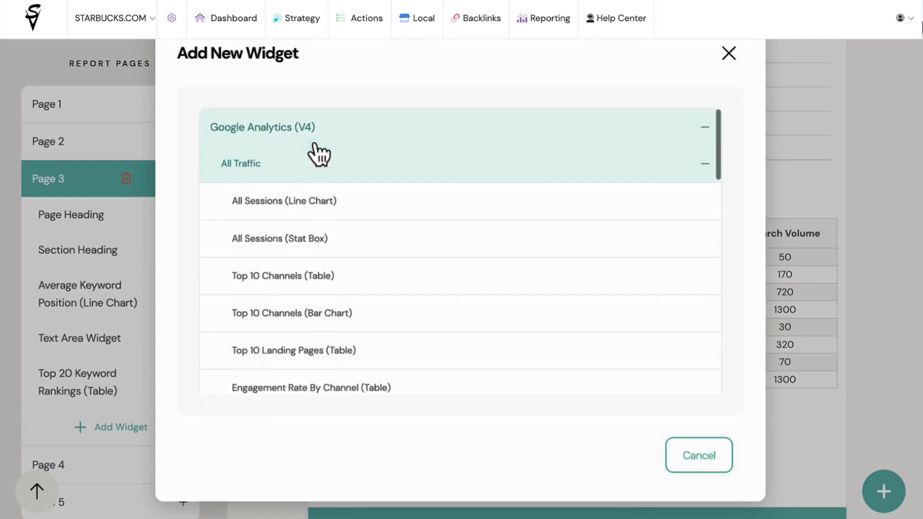
{"action": "left_click", "coordinate": [294, 137]}
- Look through the Google Search Console widgets and the remaining widget categories, and close the library without adding a widget
{"action": "left_click", "coordinate": [302, 176]}
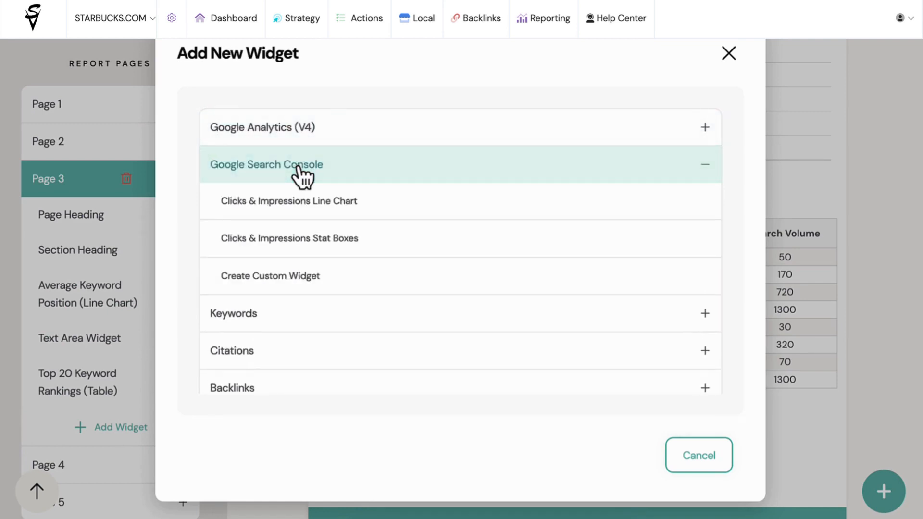
{"action": "left_click", "coordinate": [325, 176]}
{"action": "scroll", "coordinate": [274, 218], "scroll_direction": "down", "scroll_amount": 1}
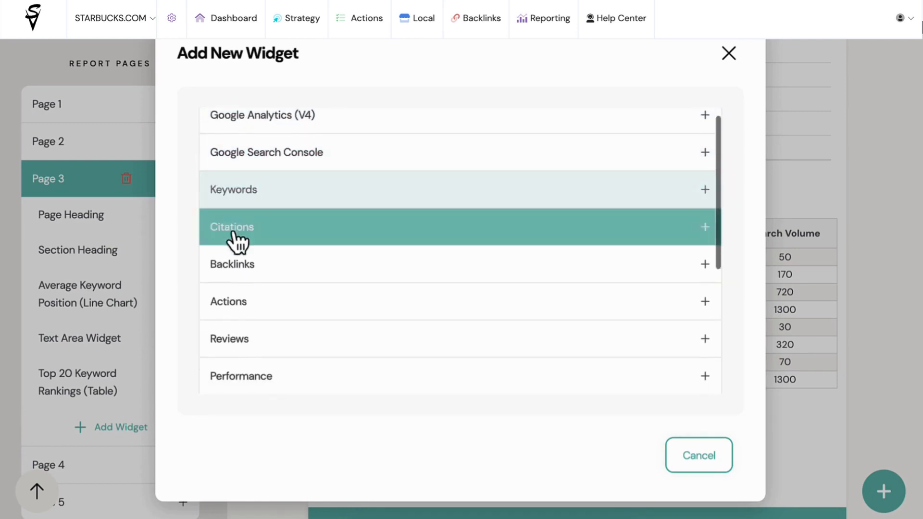
{"action": "scroll", "coordinate": [259, 321], "scroll_direction": "down", "scroll_amount": 2}
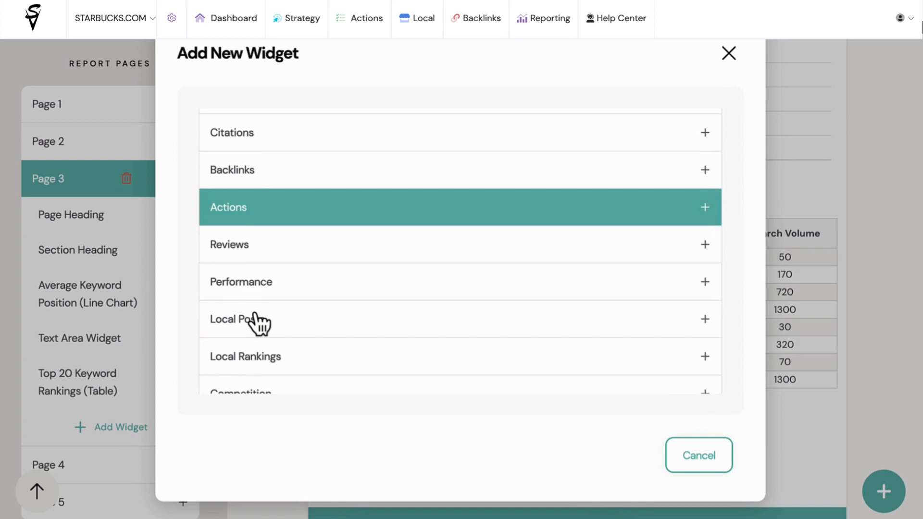
{"action": "left_click", "coordinate": [728, 54]}
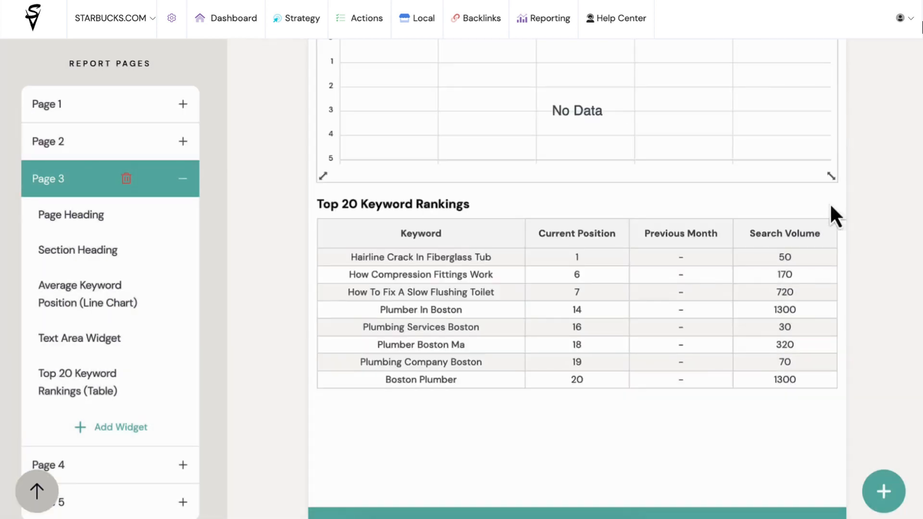
{"action": "scroll", "coordinate": [795, 299], "scroll_direction": "down", "scroll_amount": 3}
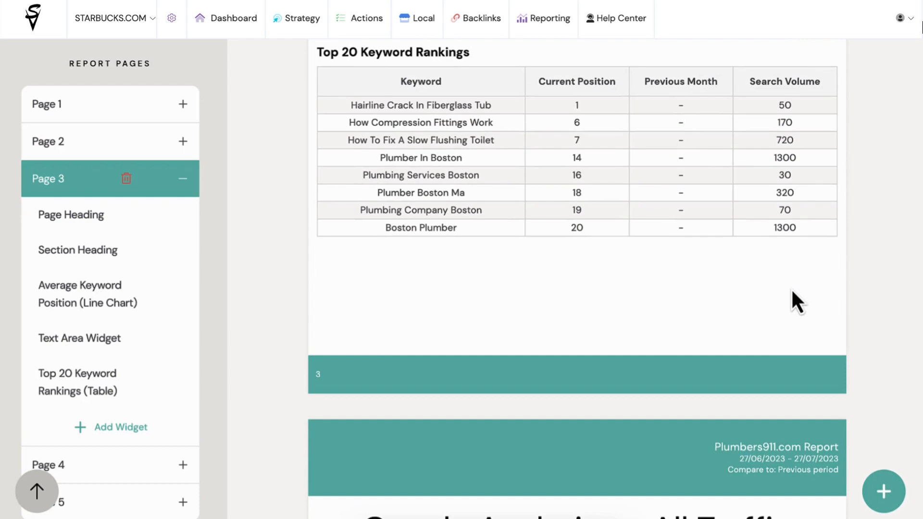
{"action": "scroll", "coordinate": [839, 276], "scroll_direction": "up", "scroll_amount": 15}
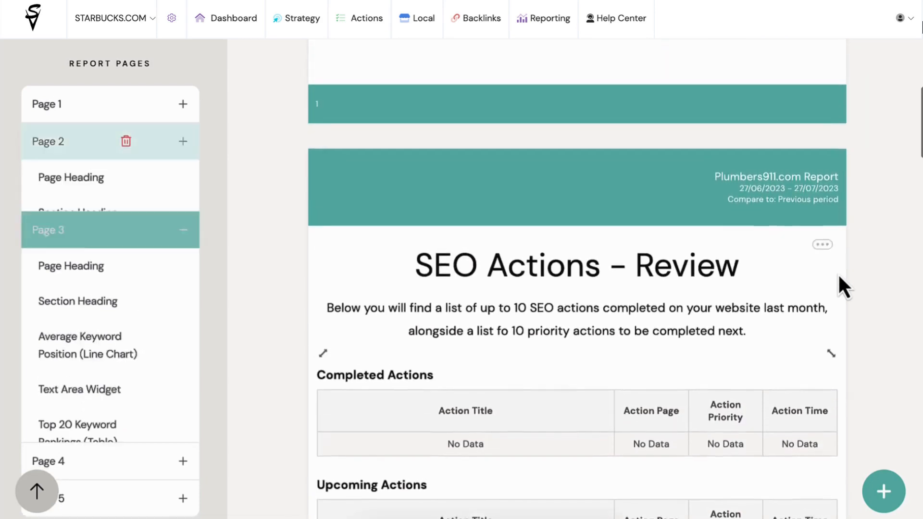